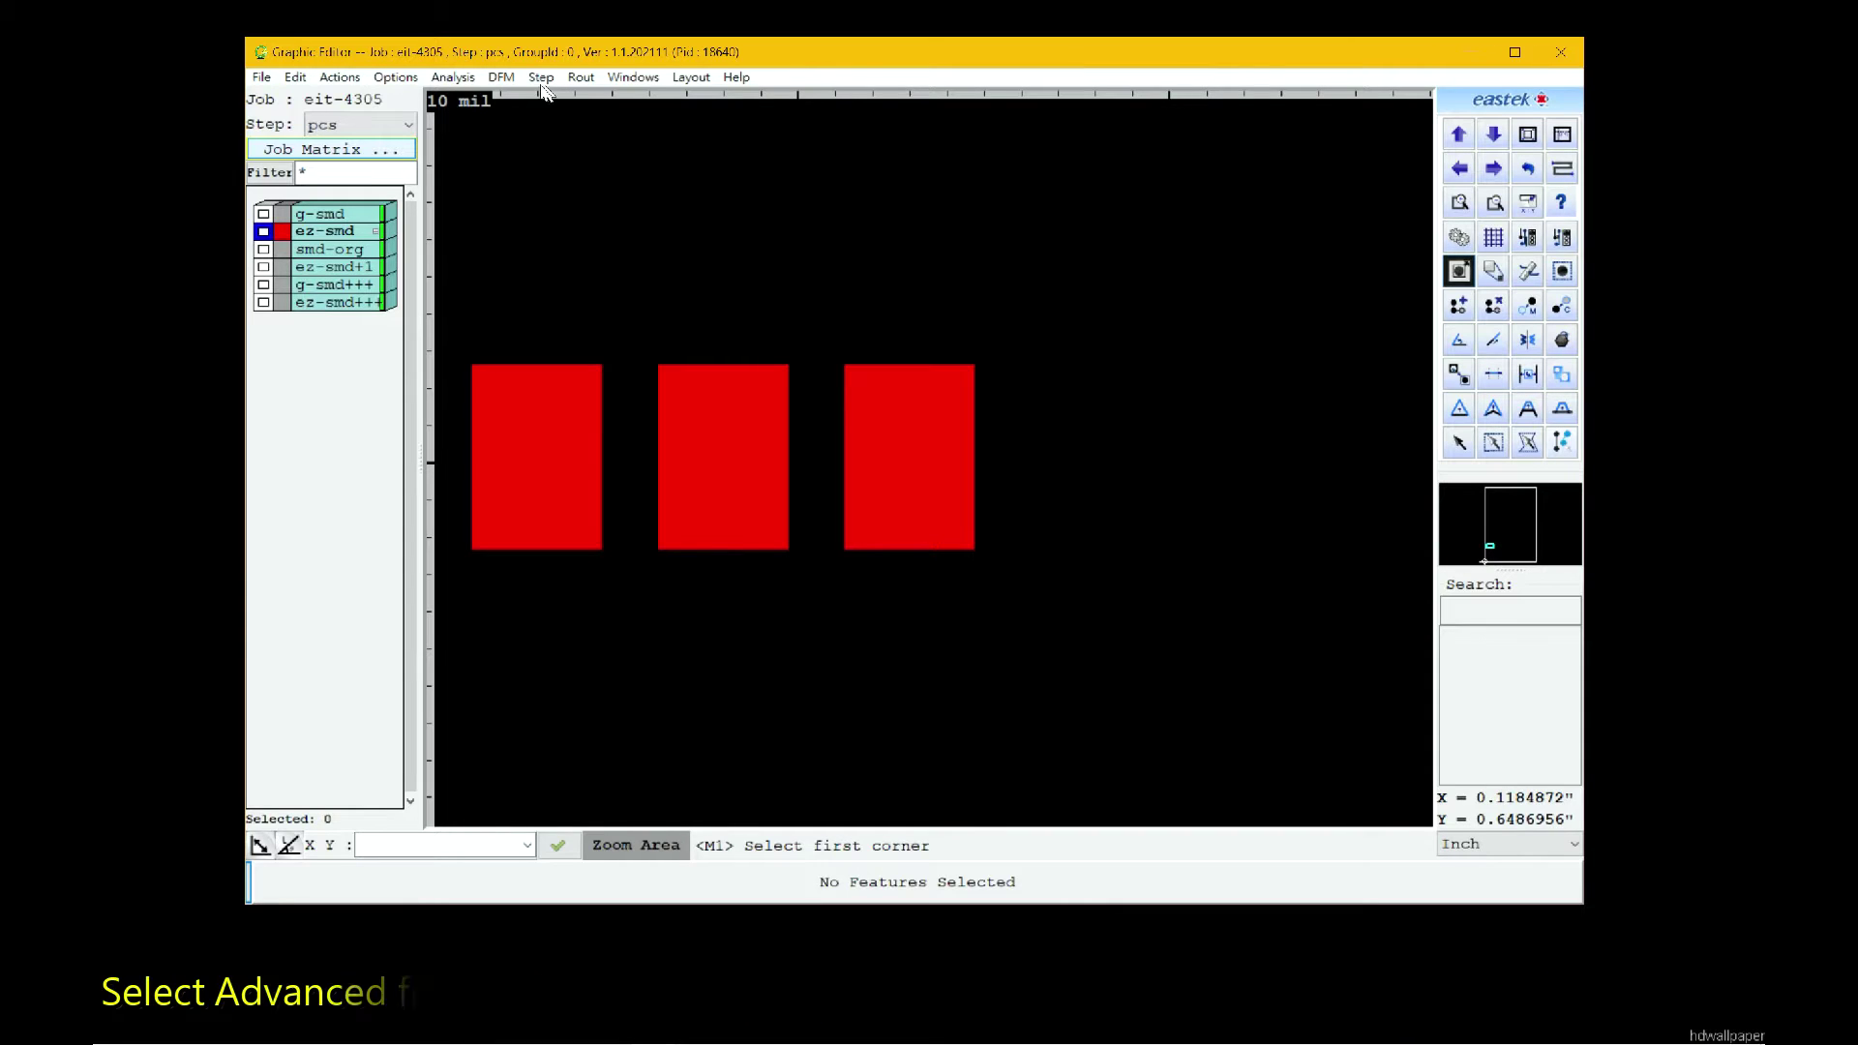
Open the Hammer Head Etch Compensation settings and place the dialog beside the three SMD pads.
click(501, 78)
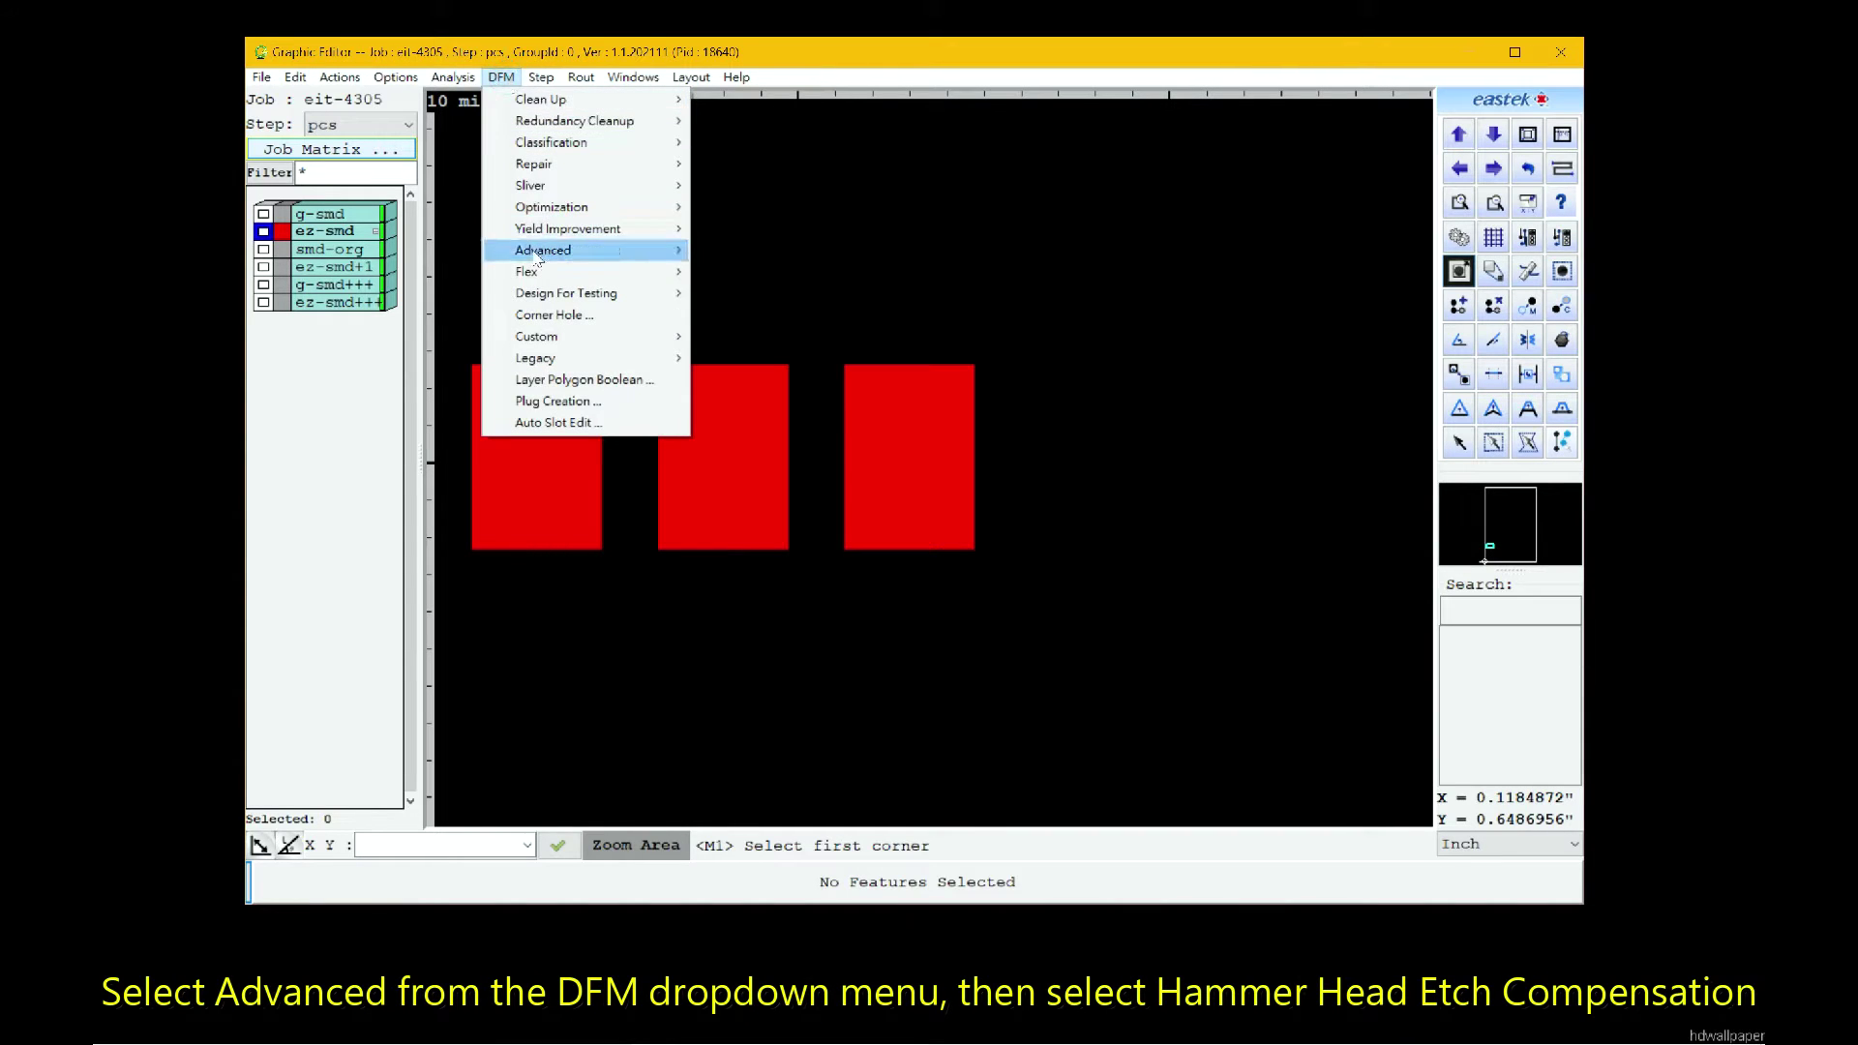
mouse_move(538, 252)
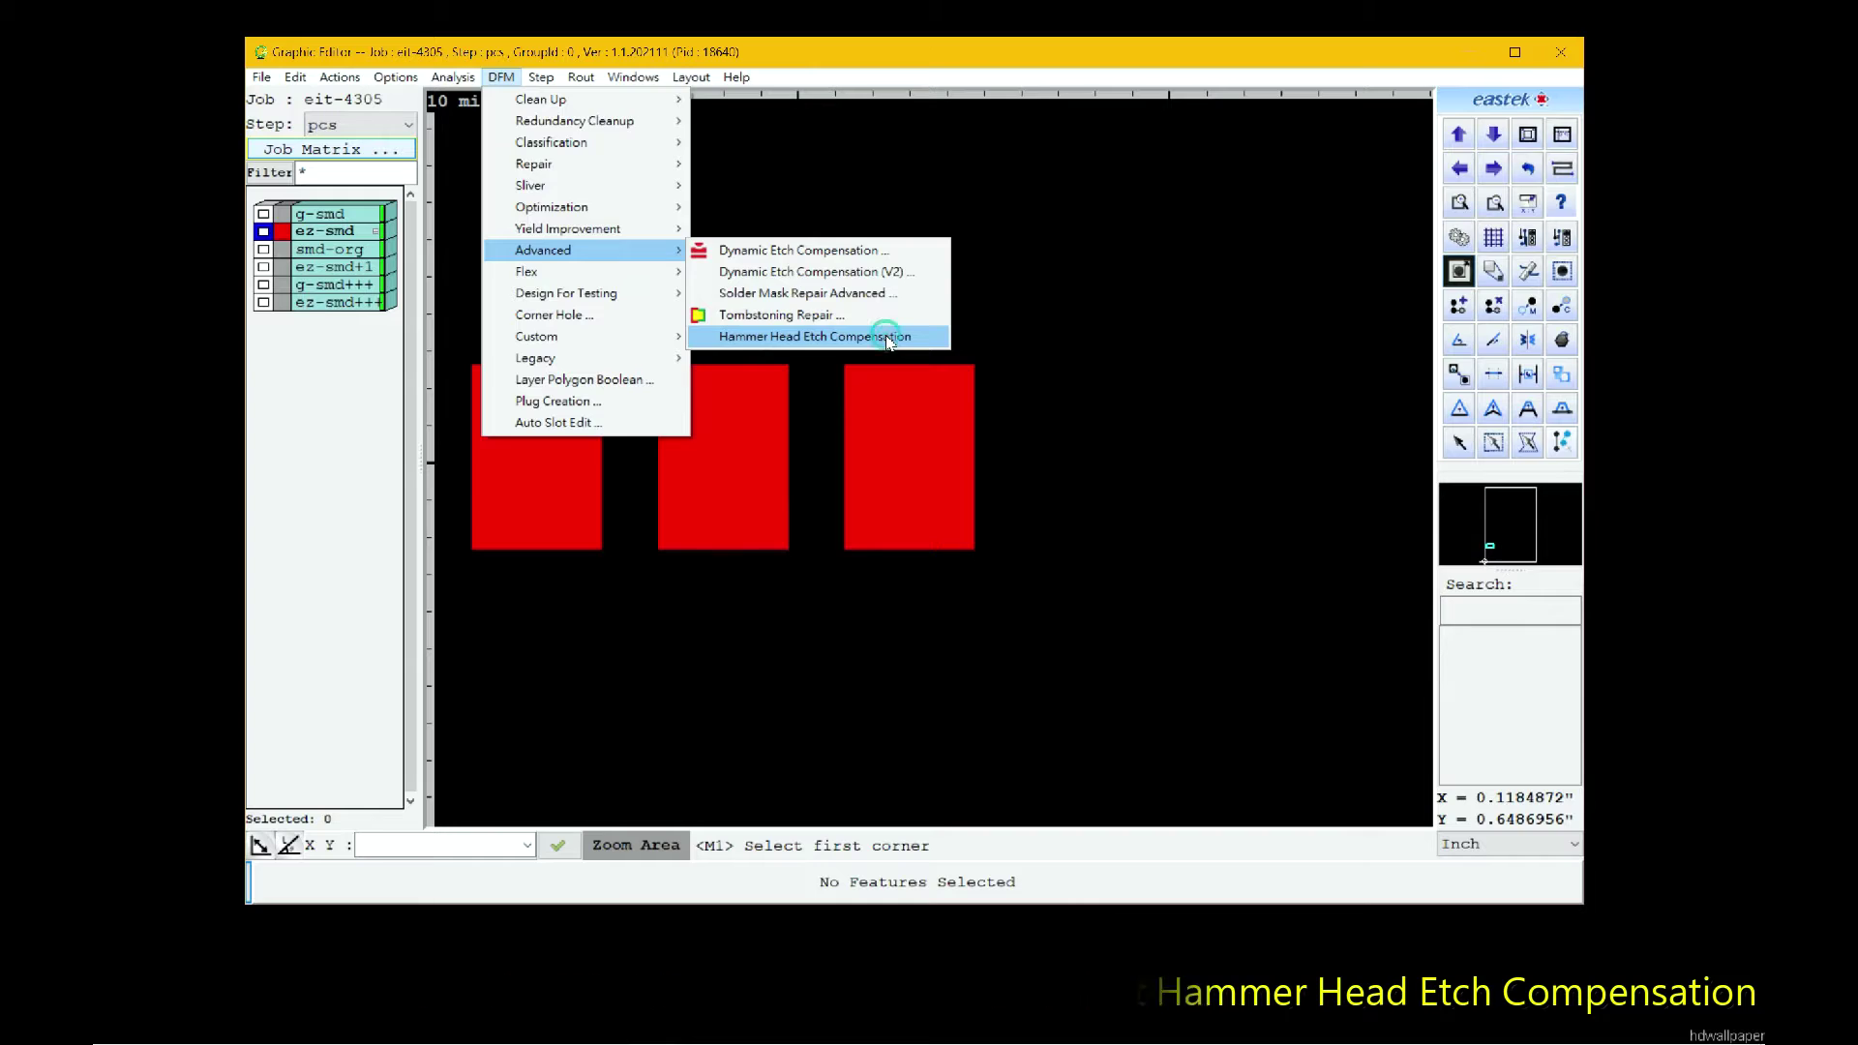
click(889, 339)
drag(1175, 150, 1185, 133)
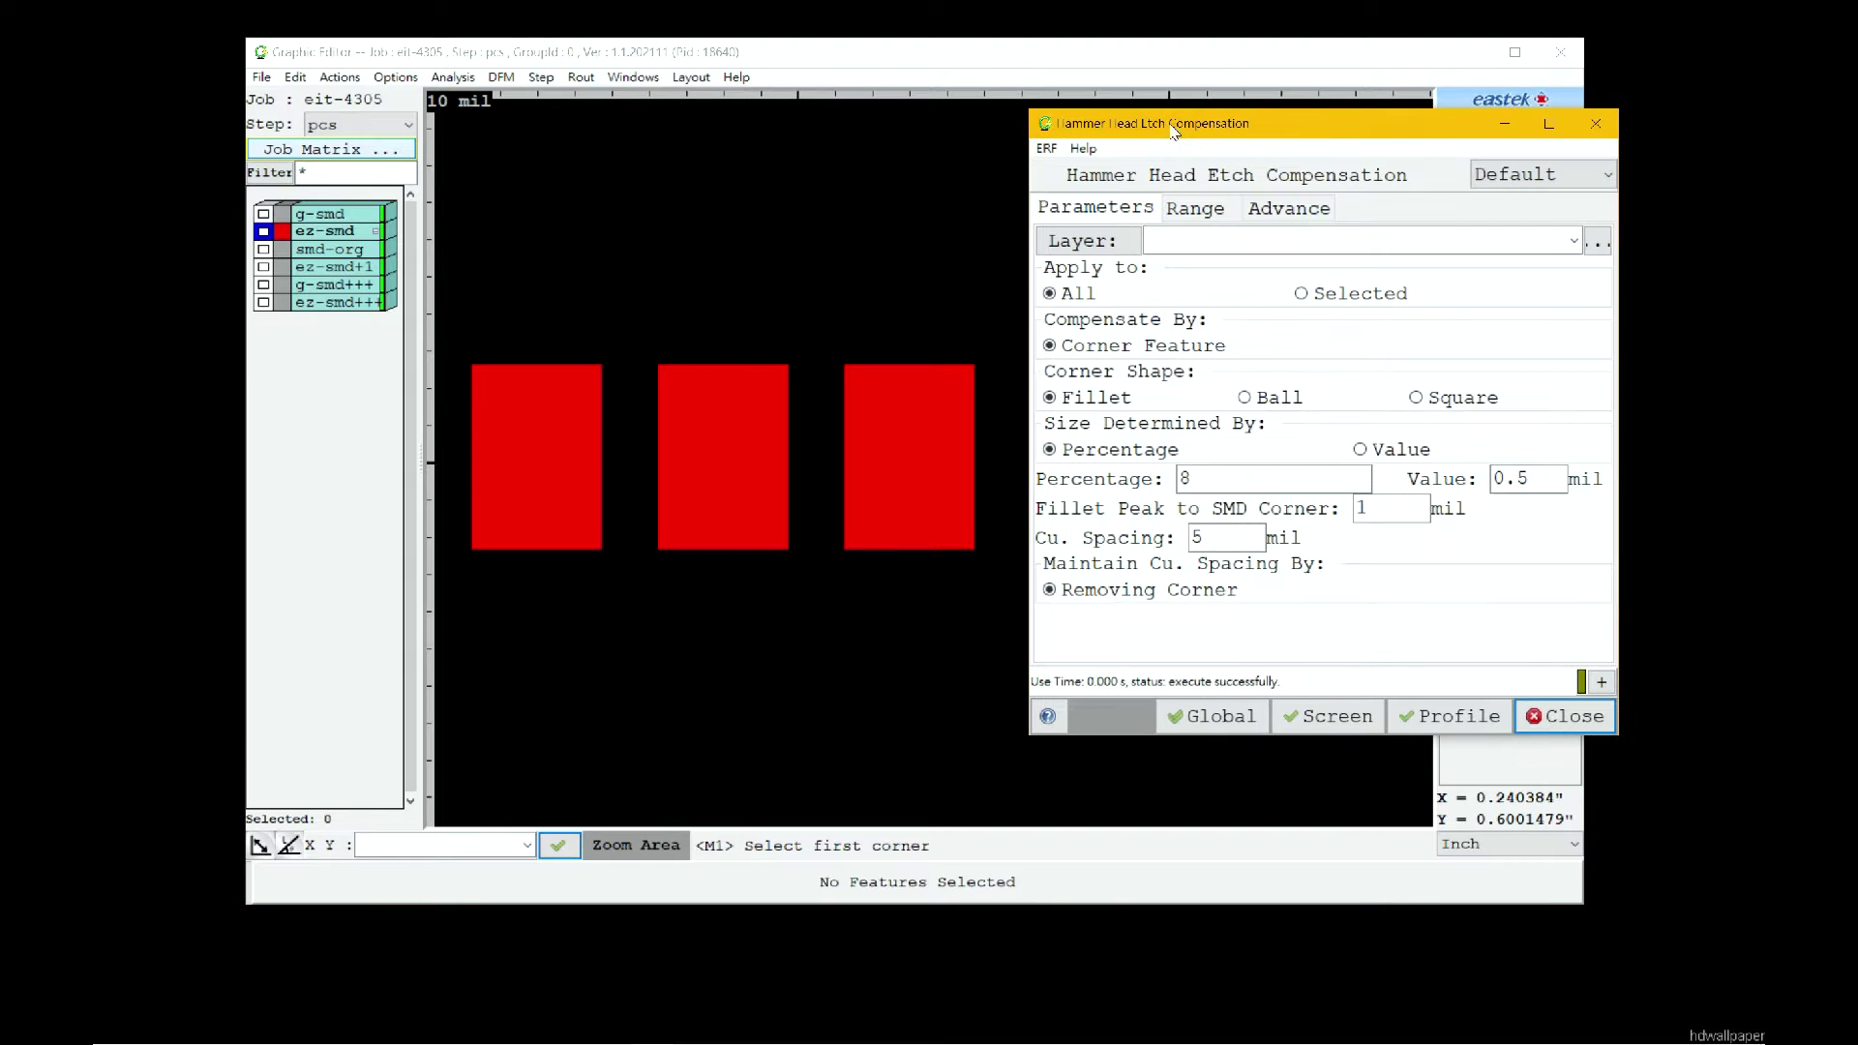
Choose ez-smd as the target layer for the compensation, and replace it with the .work option.
click(1087, 242)
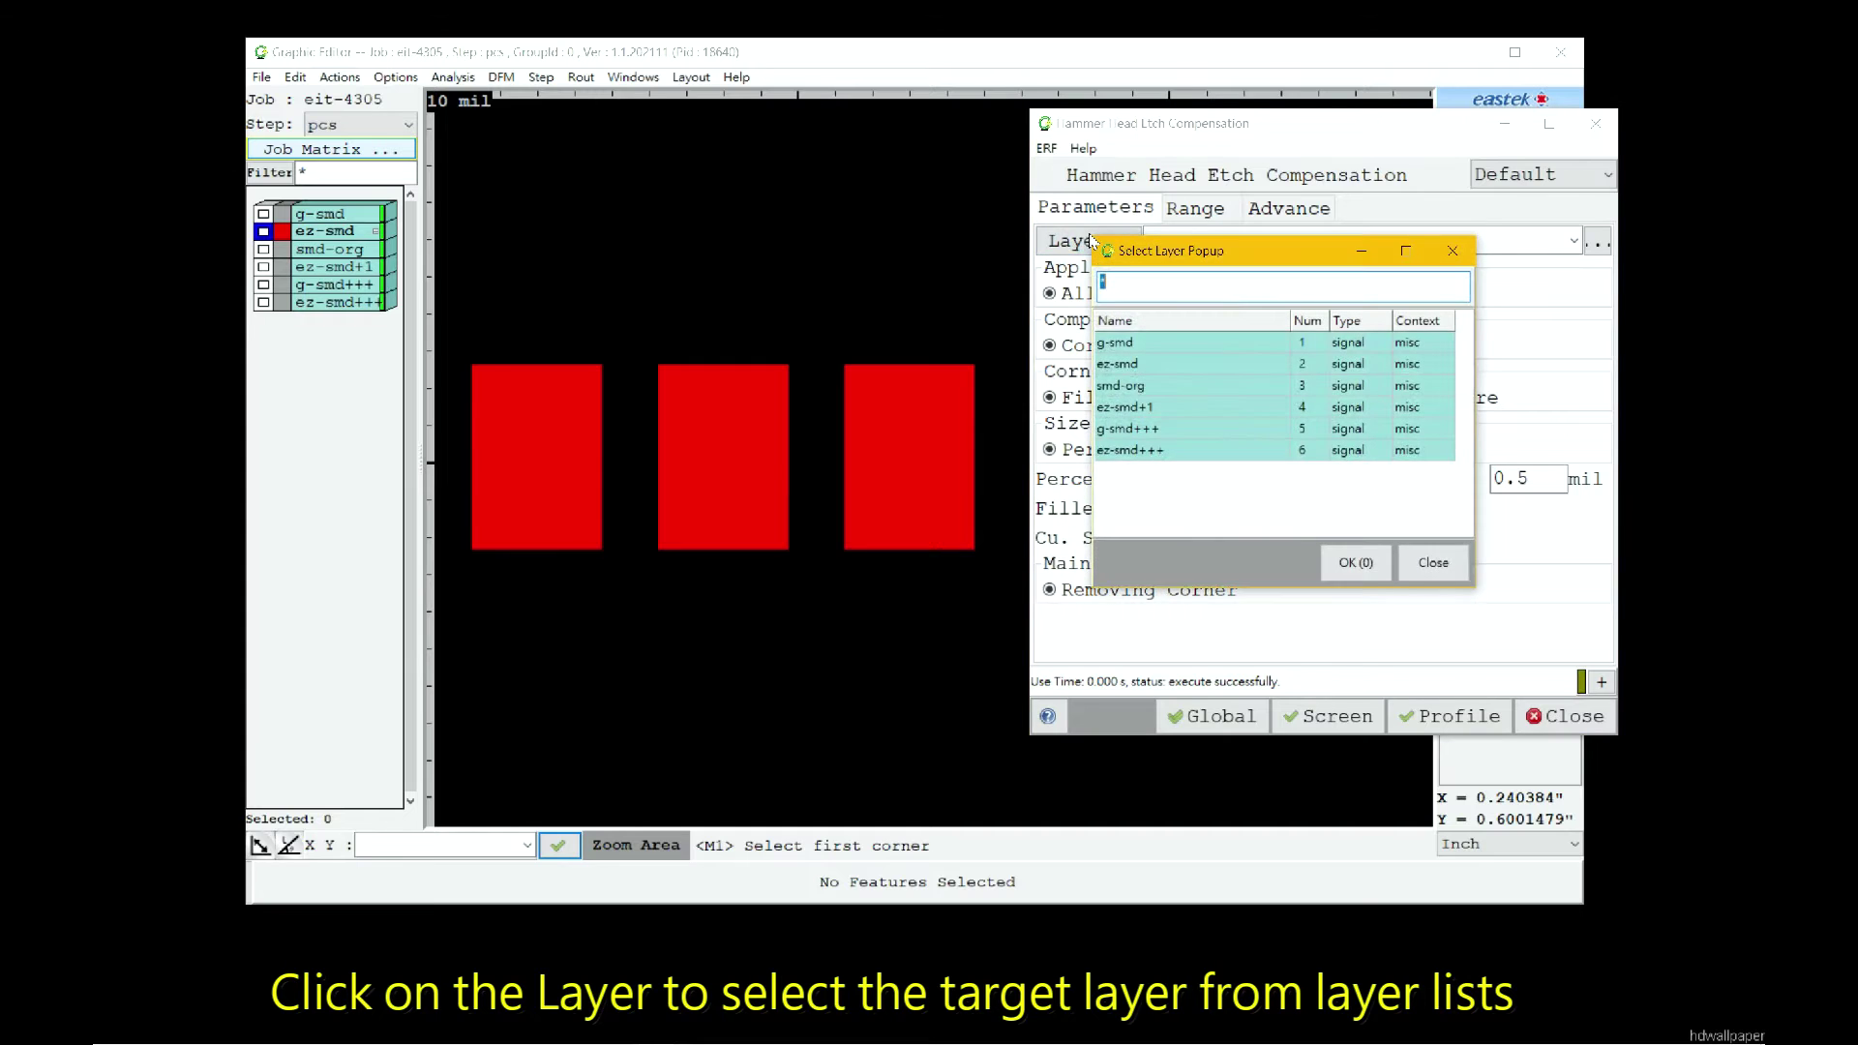
click(1104, 366)
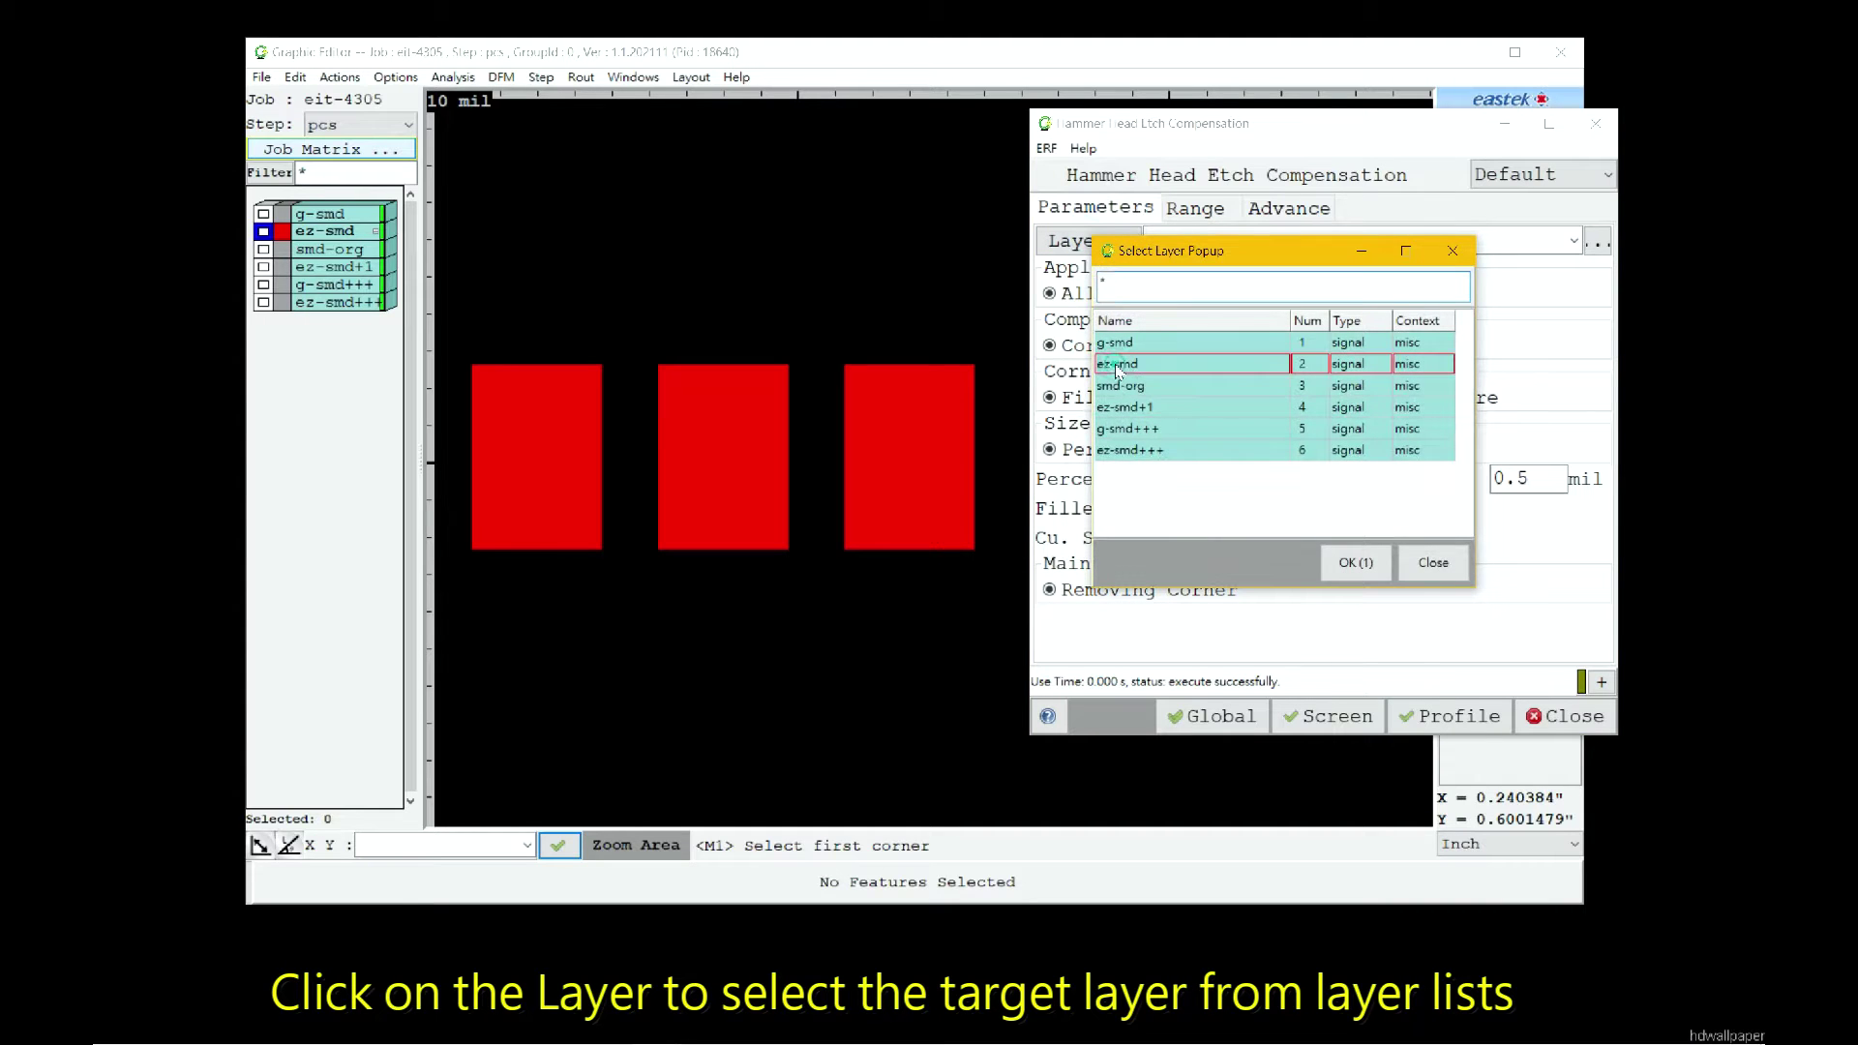
click(1354, 562)
click(1573, 241)
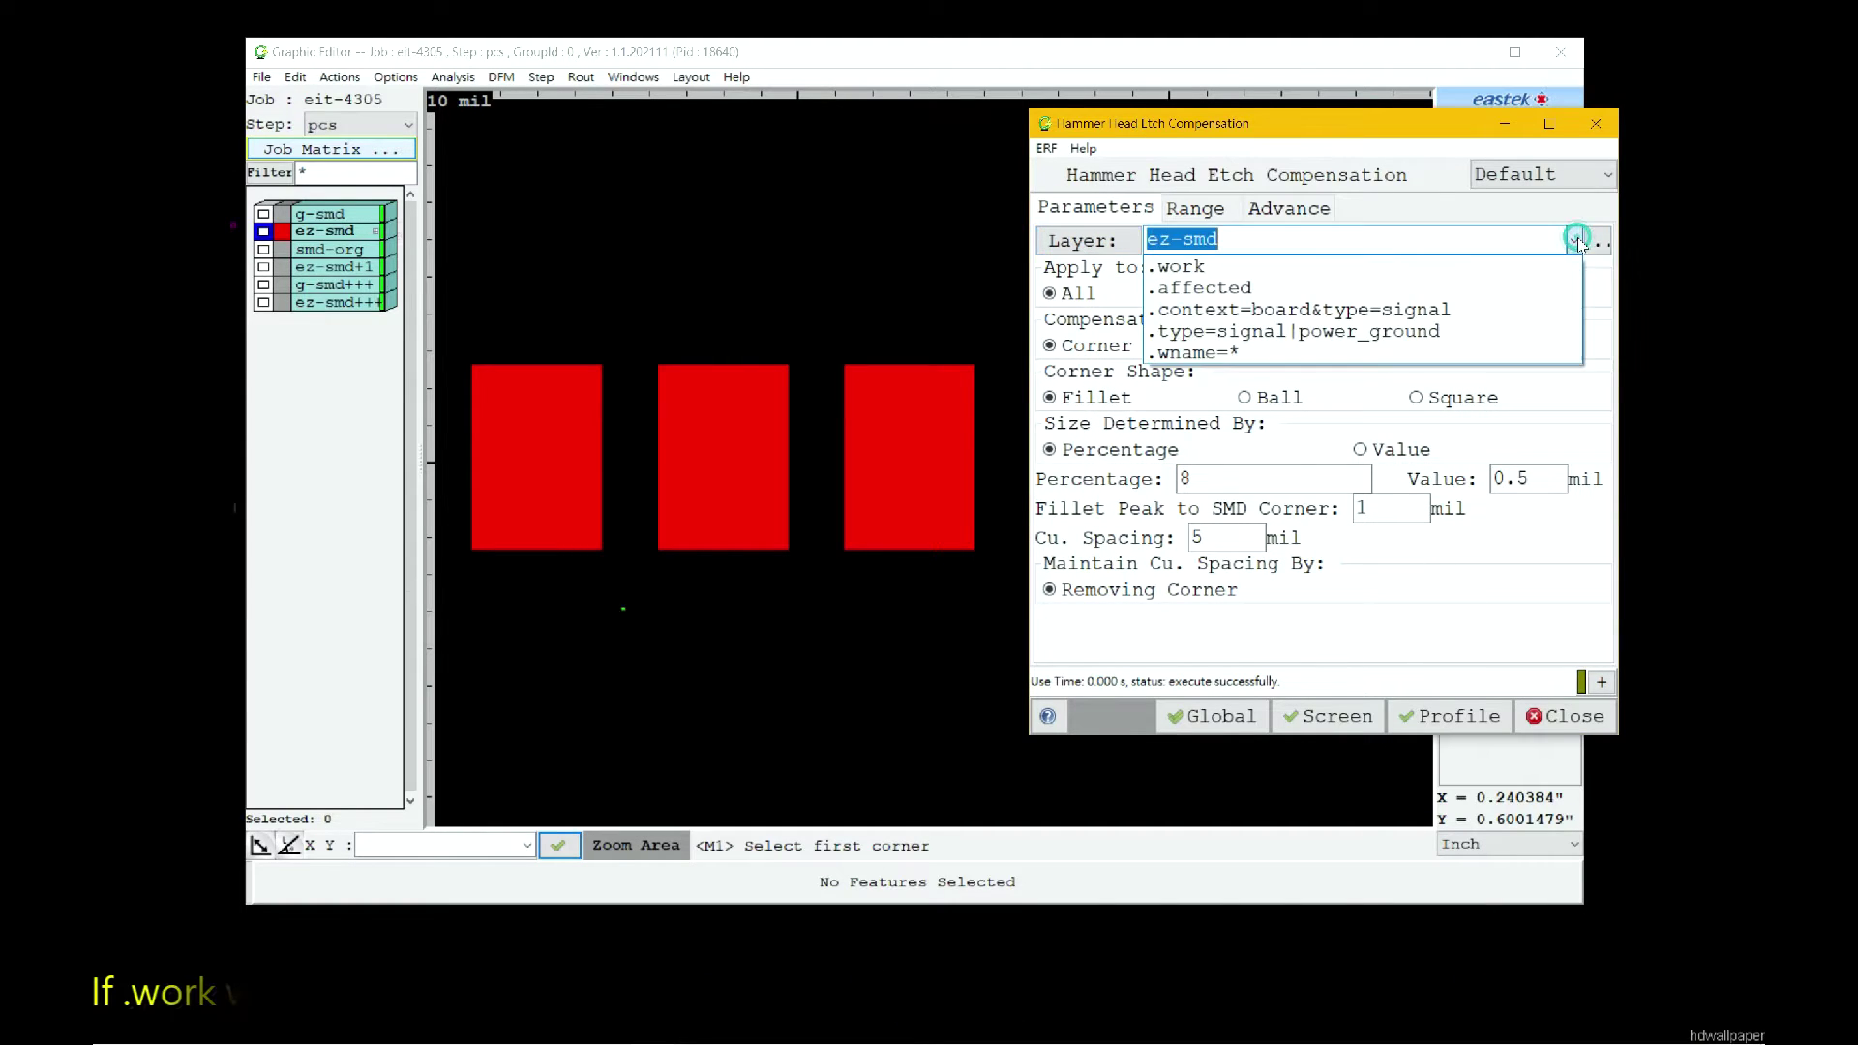
click(1205, 270)
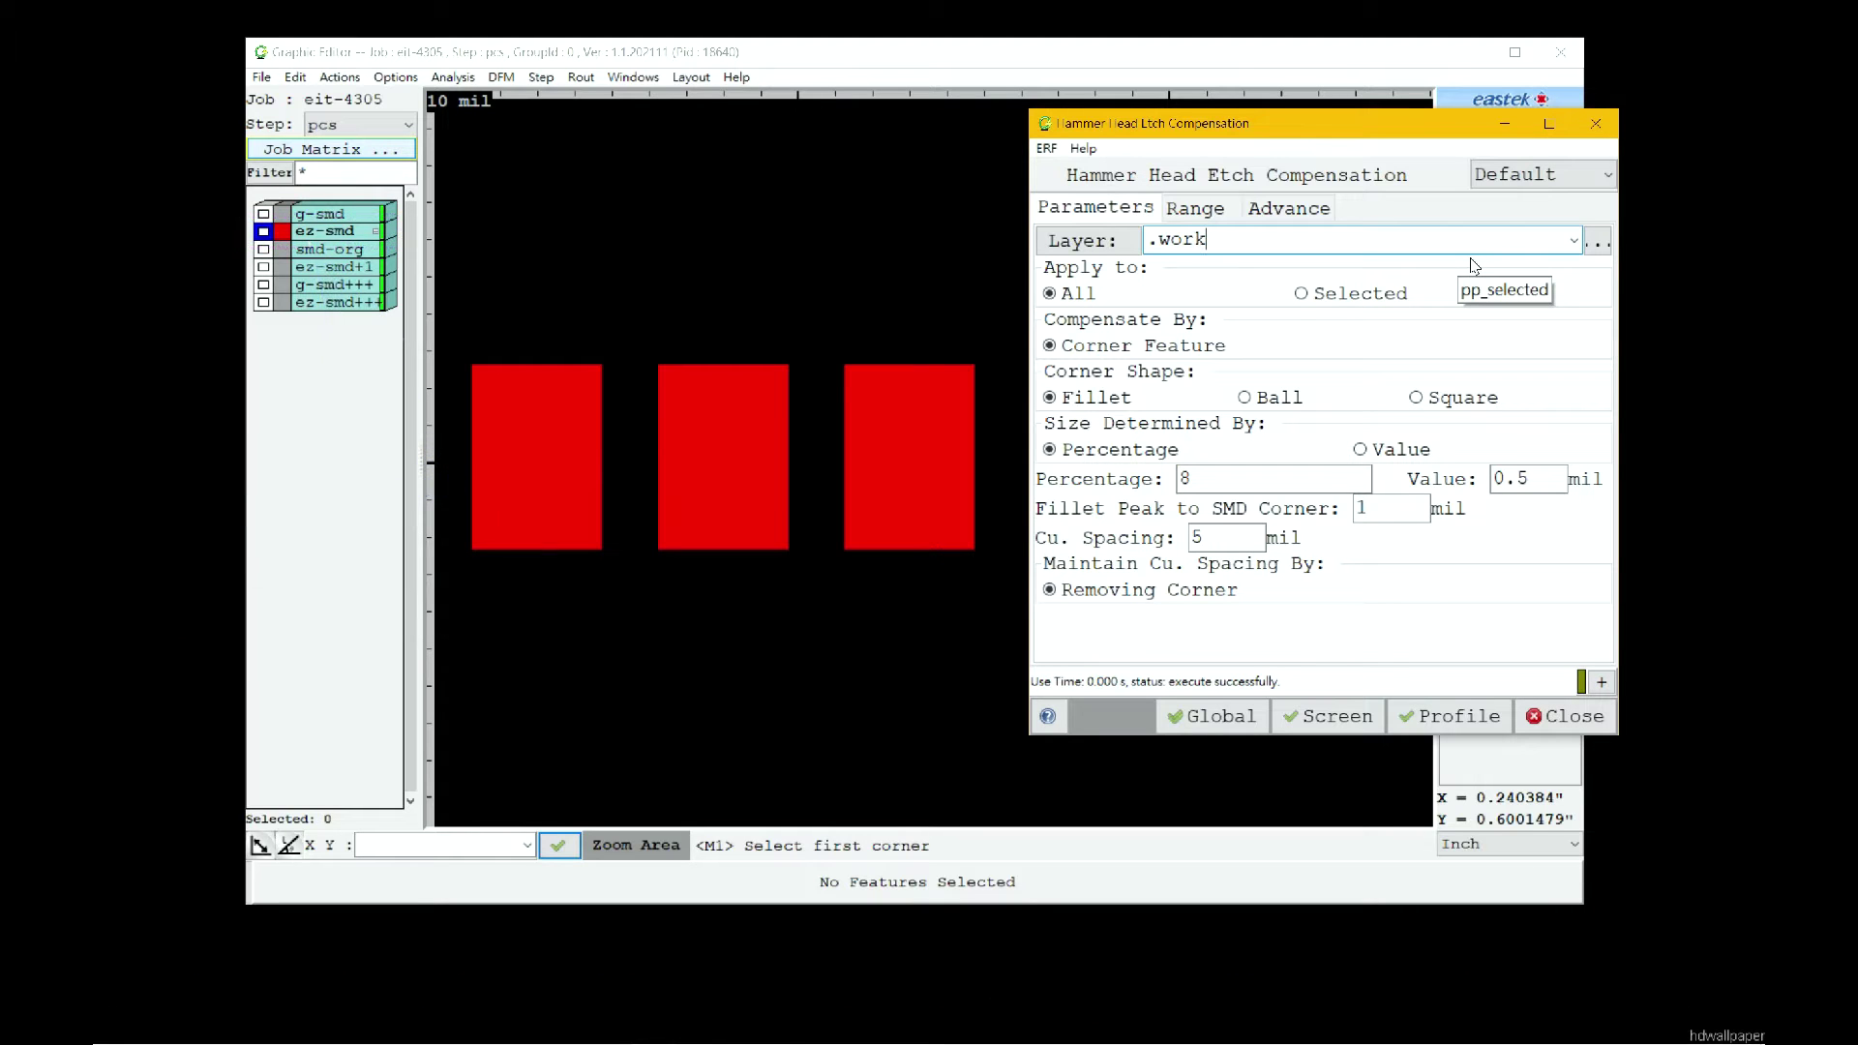
Set the compensation's target layer to .affected and mark ez-smd+1 as an affected layer.
click(1574, 240)
click(1334, 279)
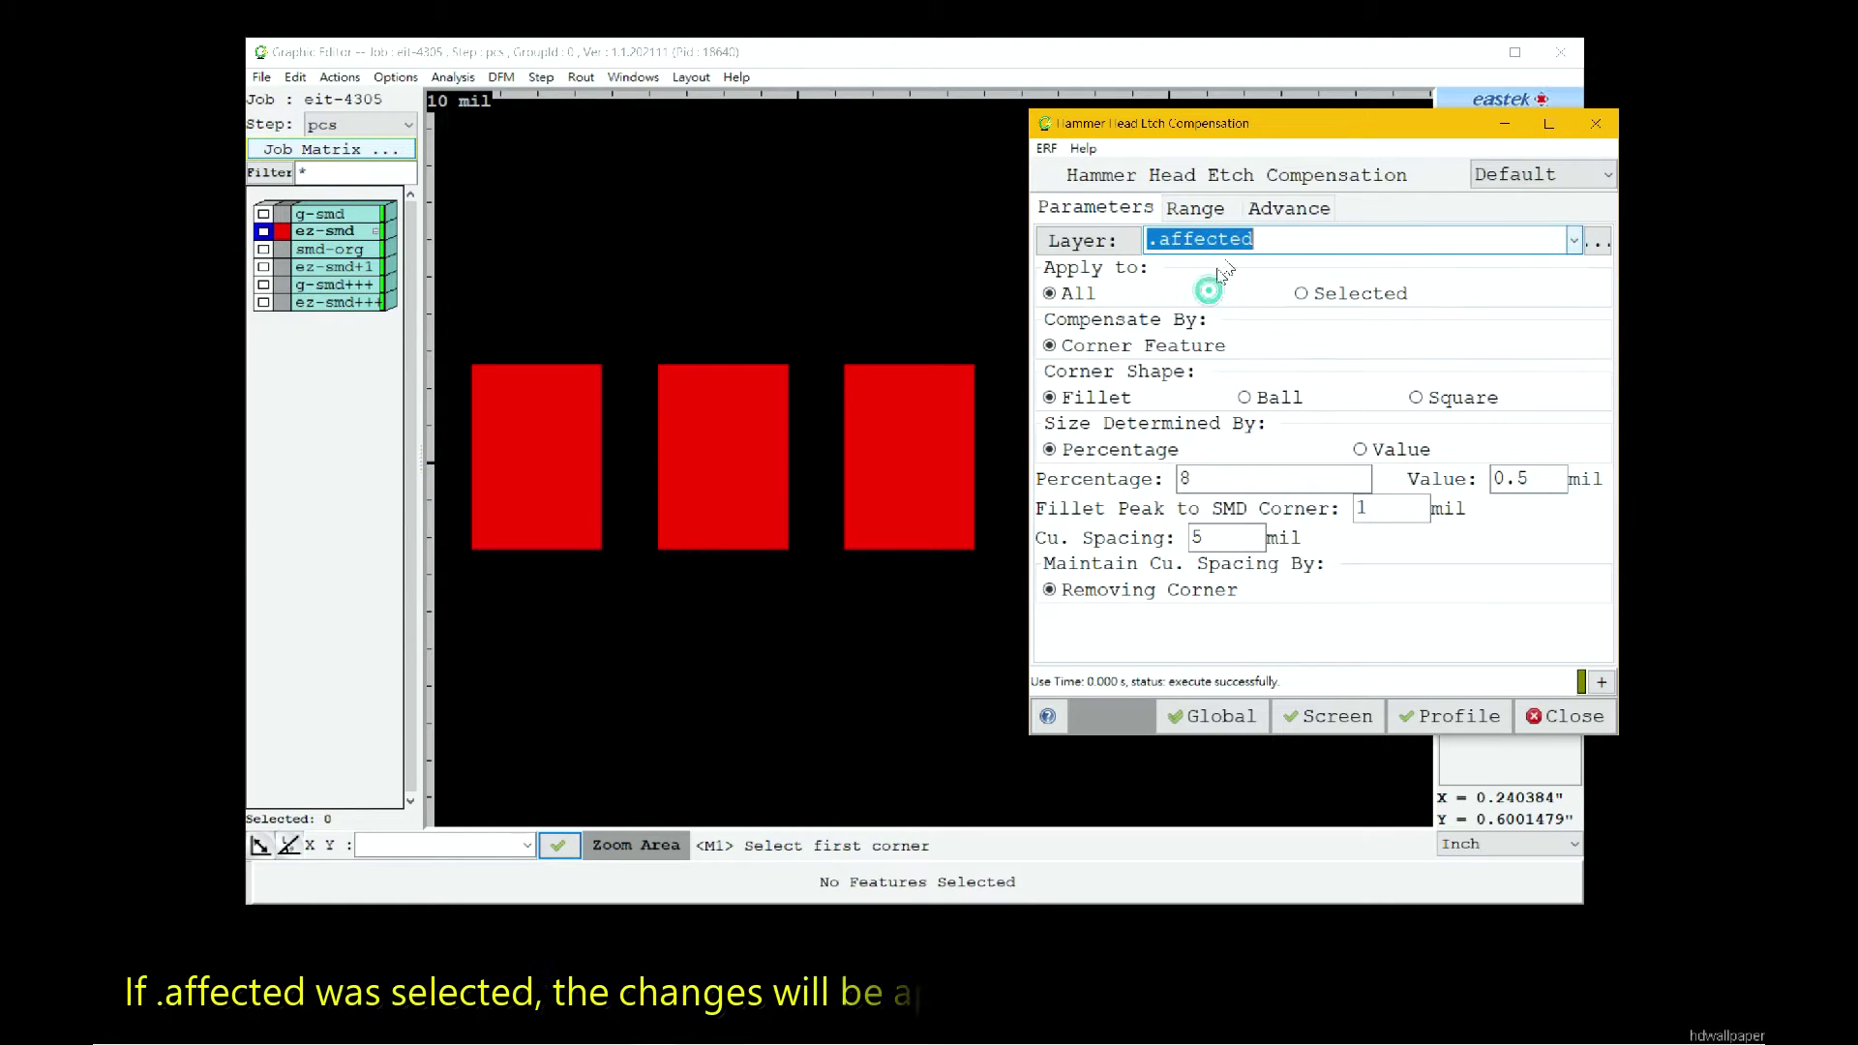
click(1287, 238)
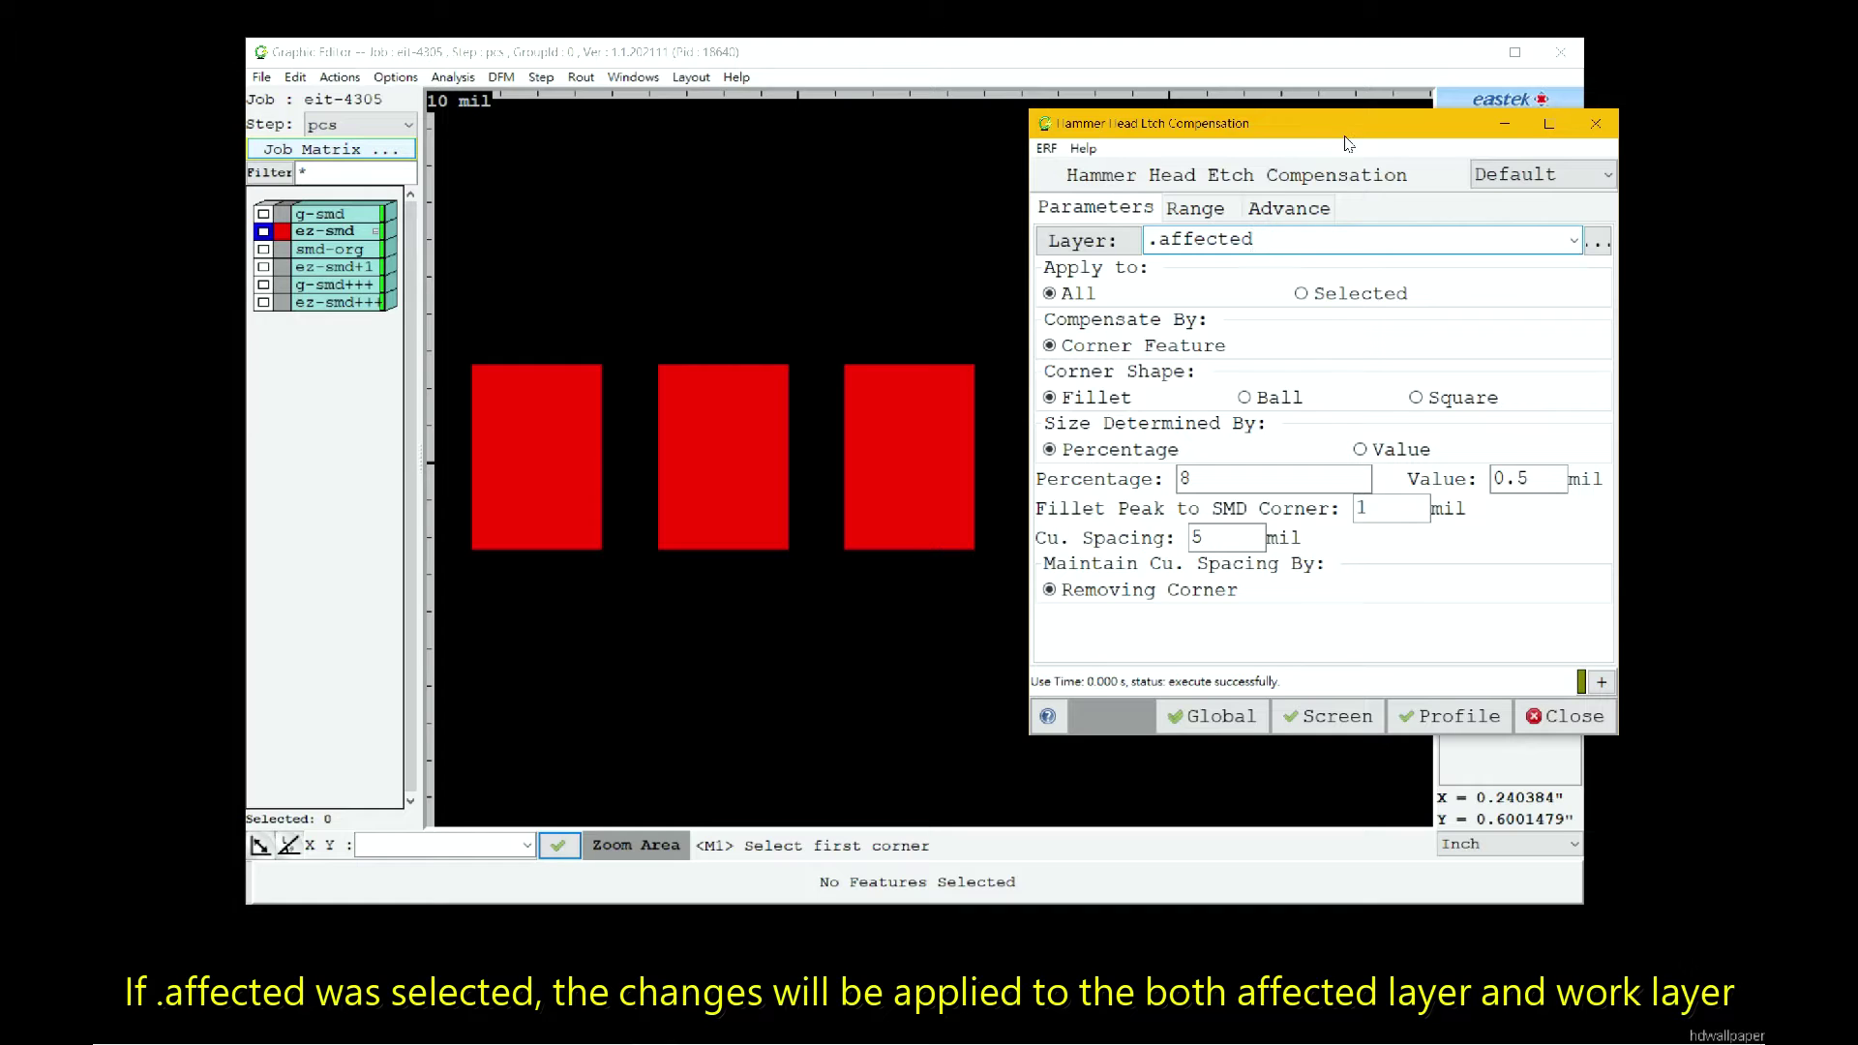
click(263, 269)
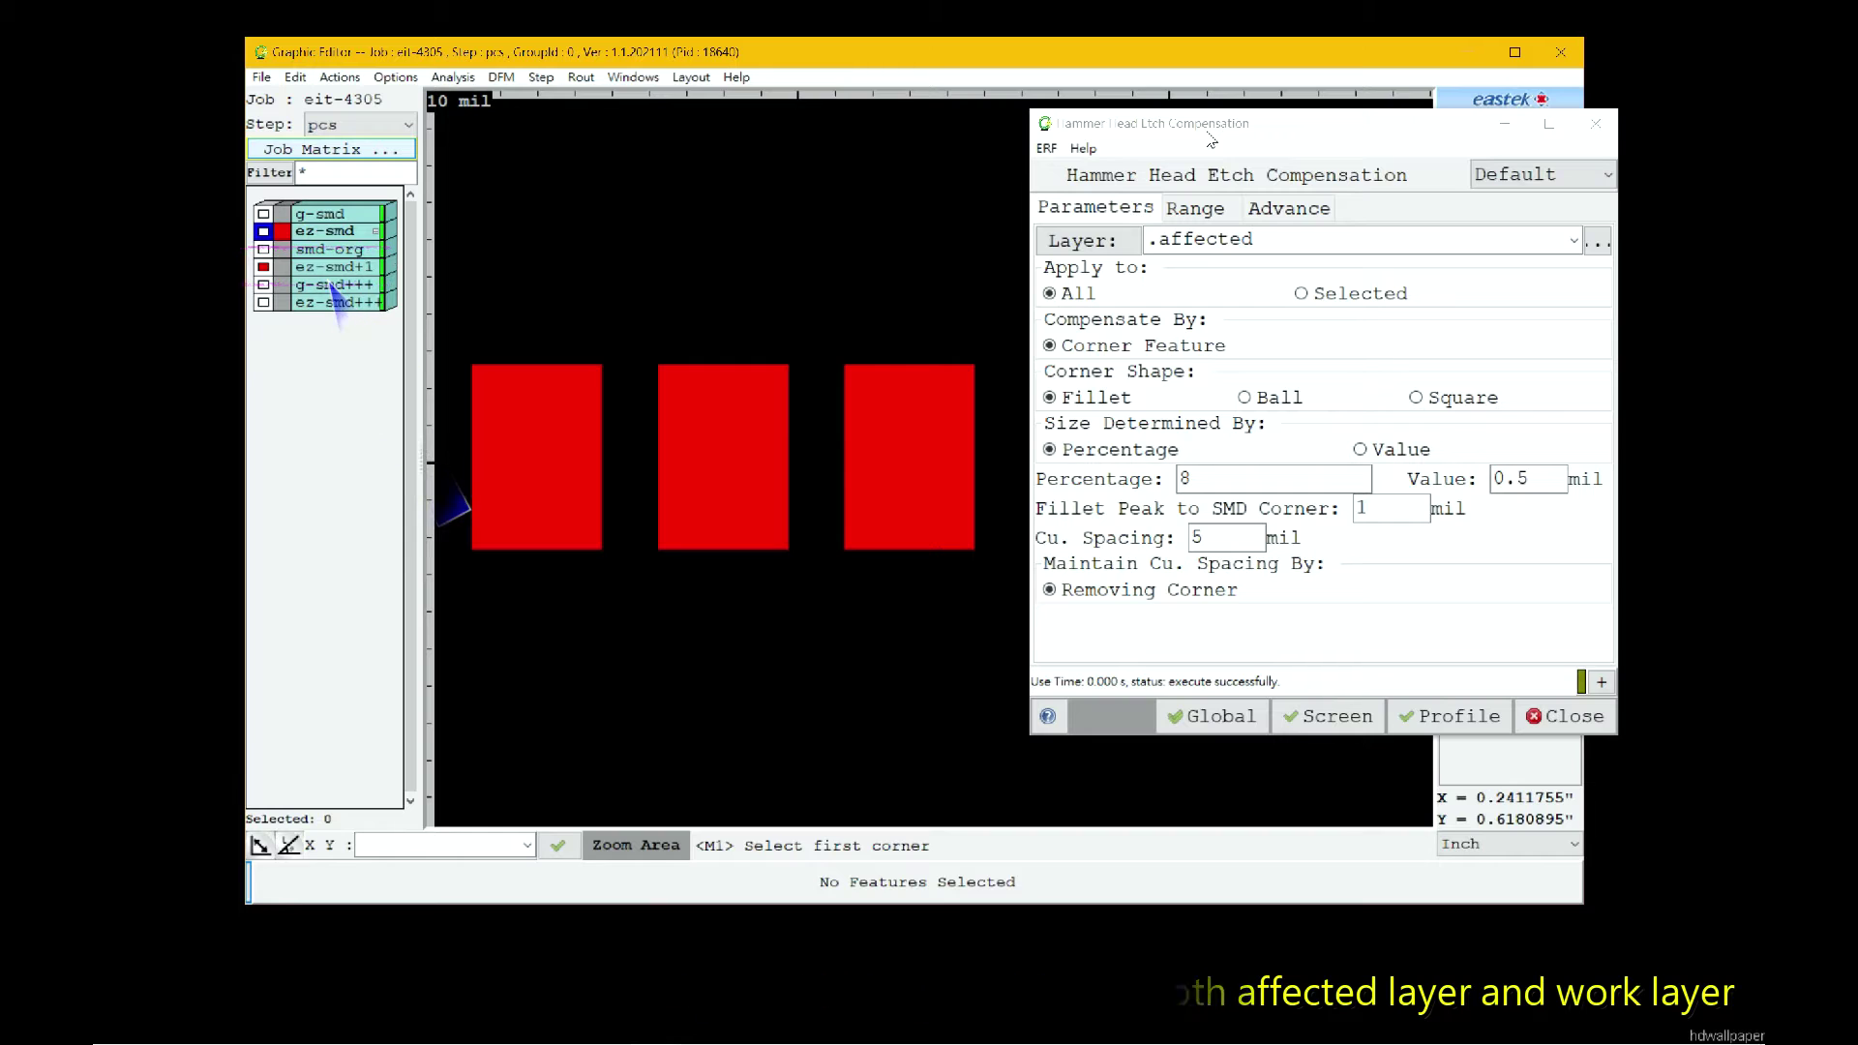
click(1077, 125)
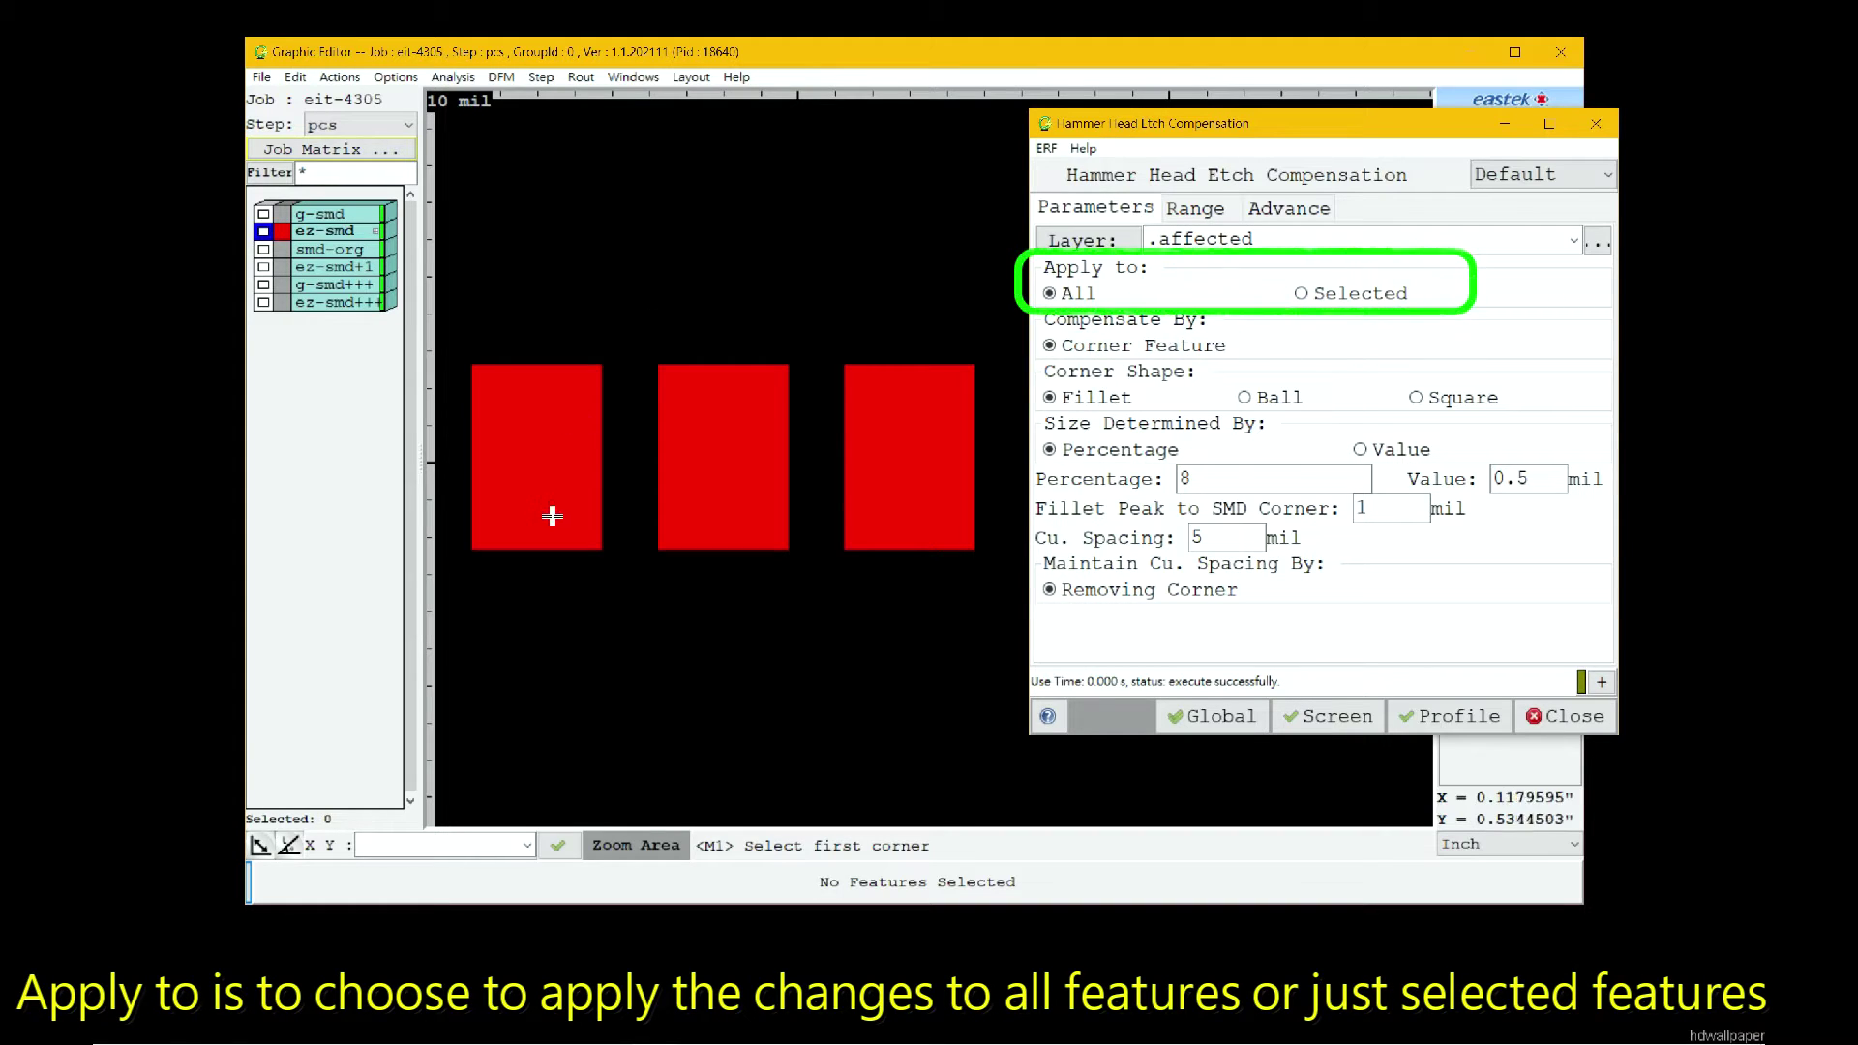
Select the leftmost SMD pad with Single Select and clear the selection.
right_click(672, 643)
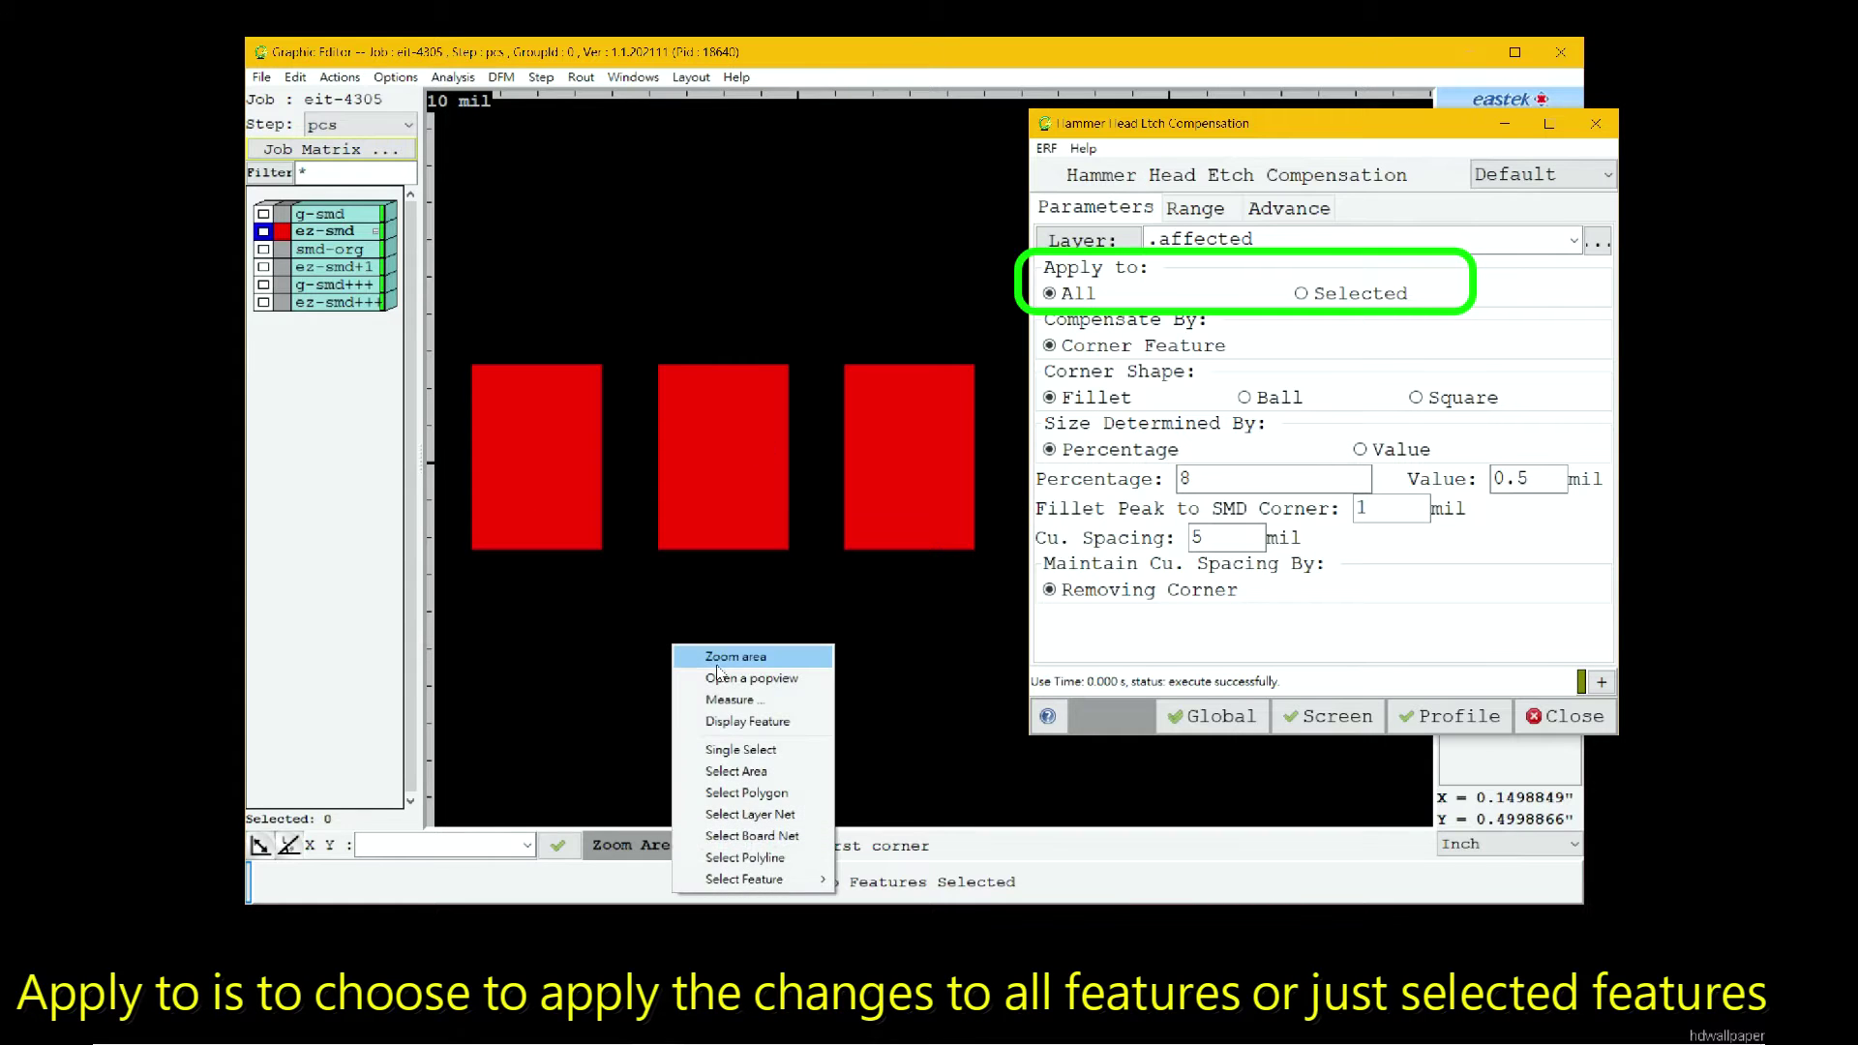
click(743, 751)
click(539, 518)
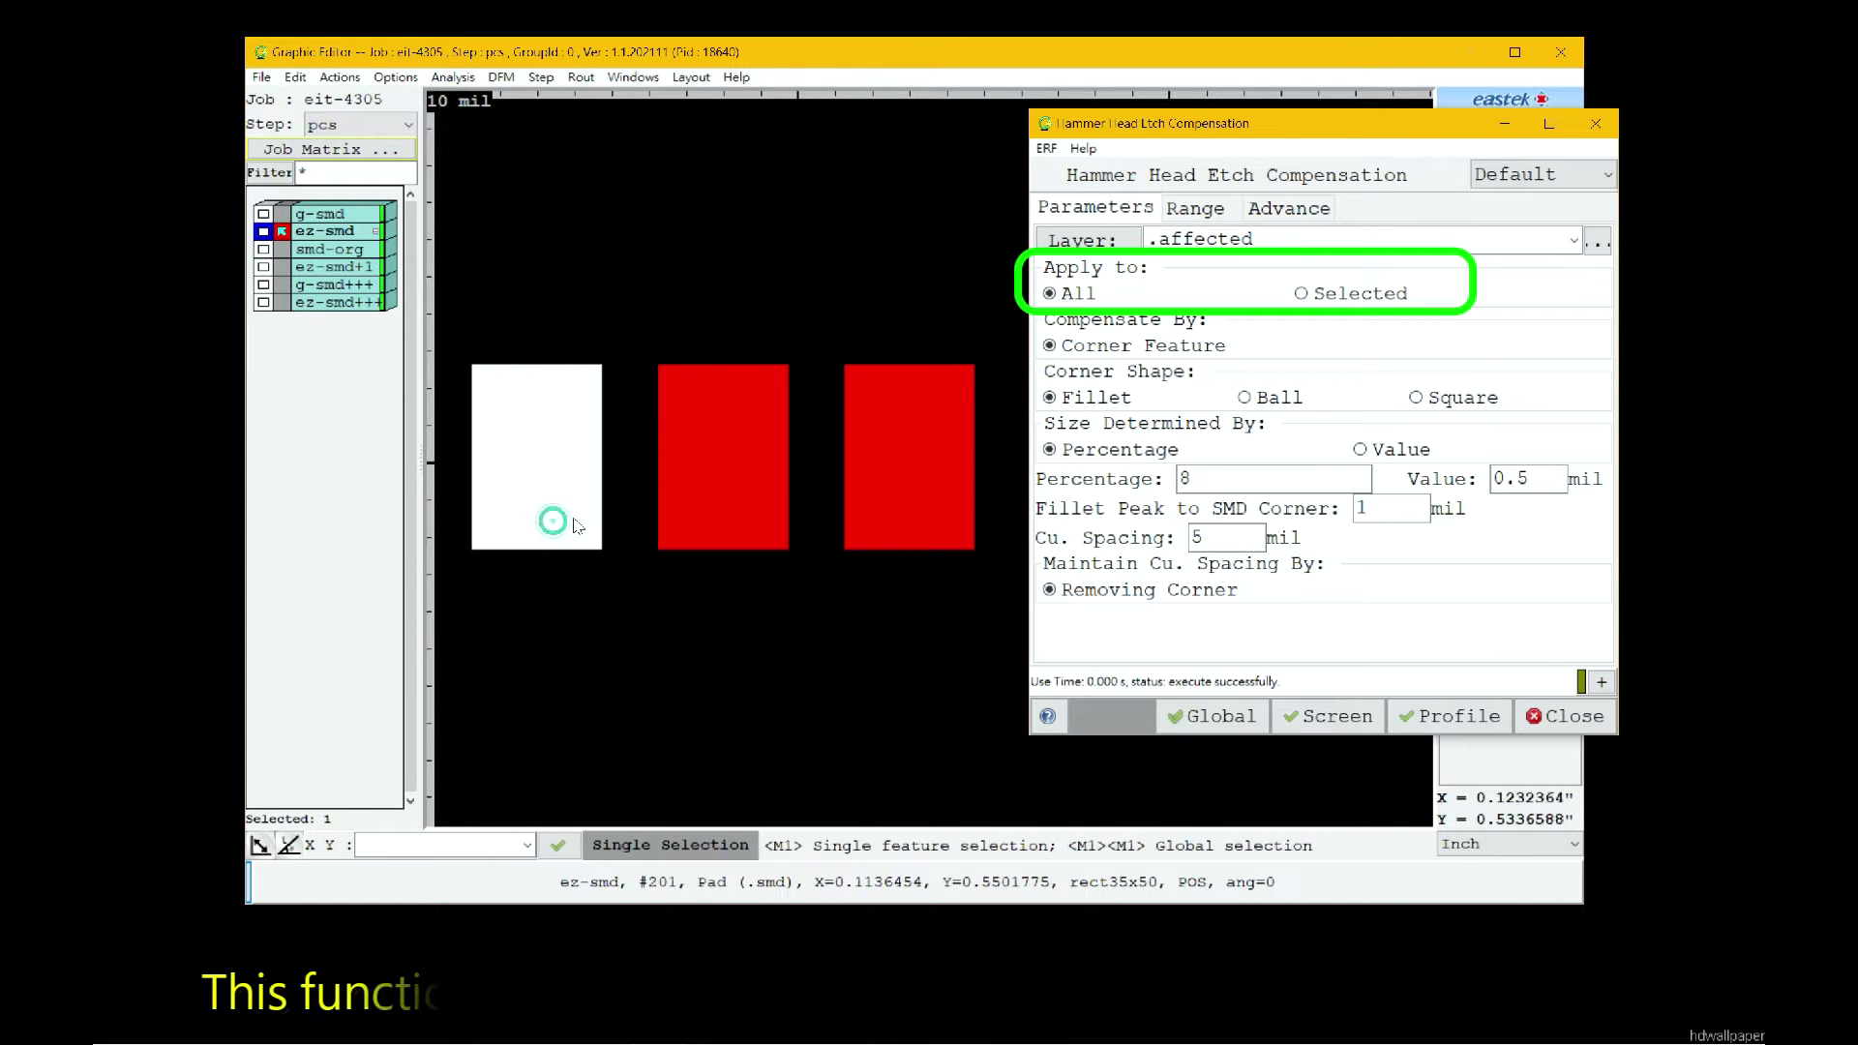
click(701, 660)
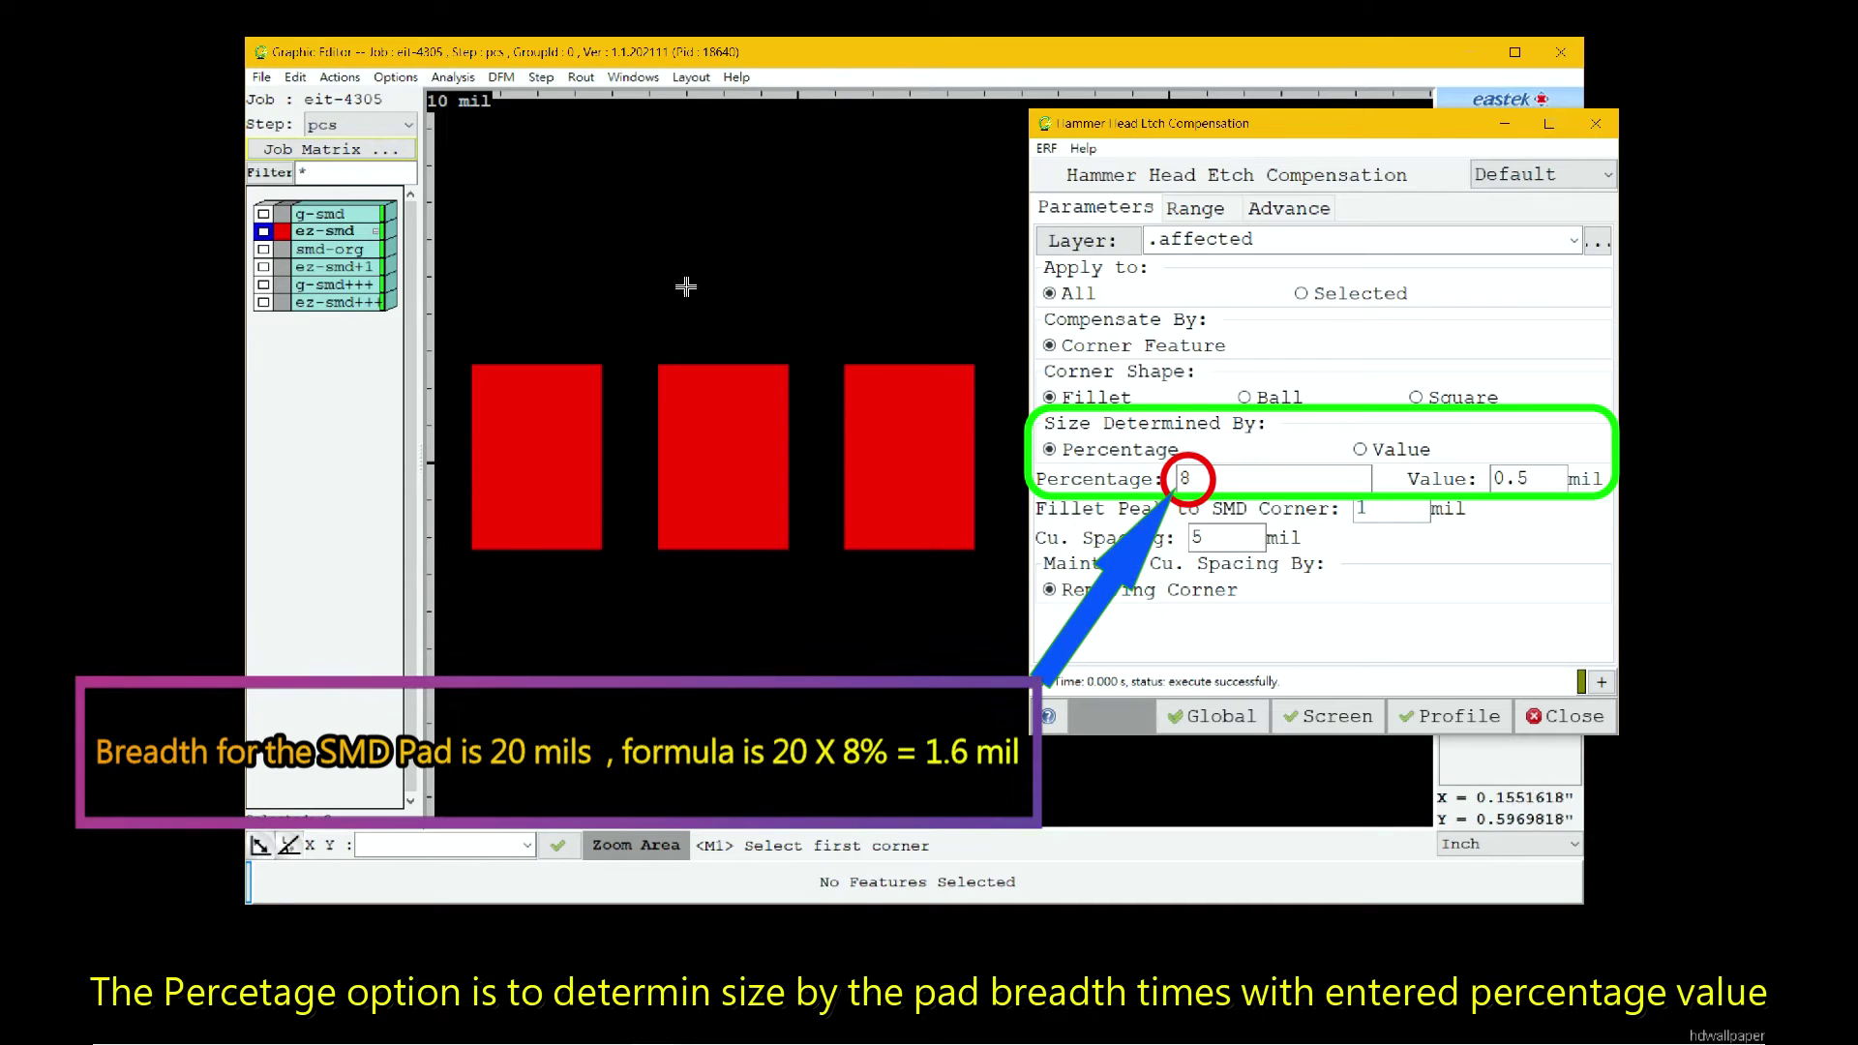
right_click(699, 653)
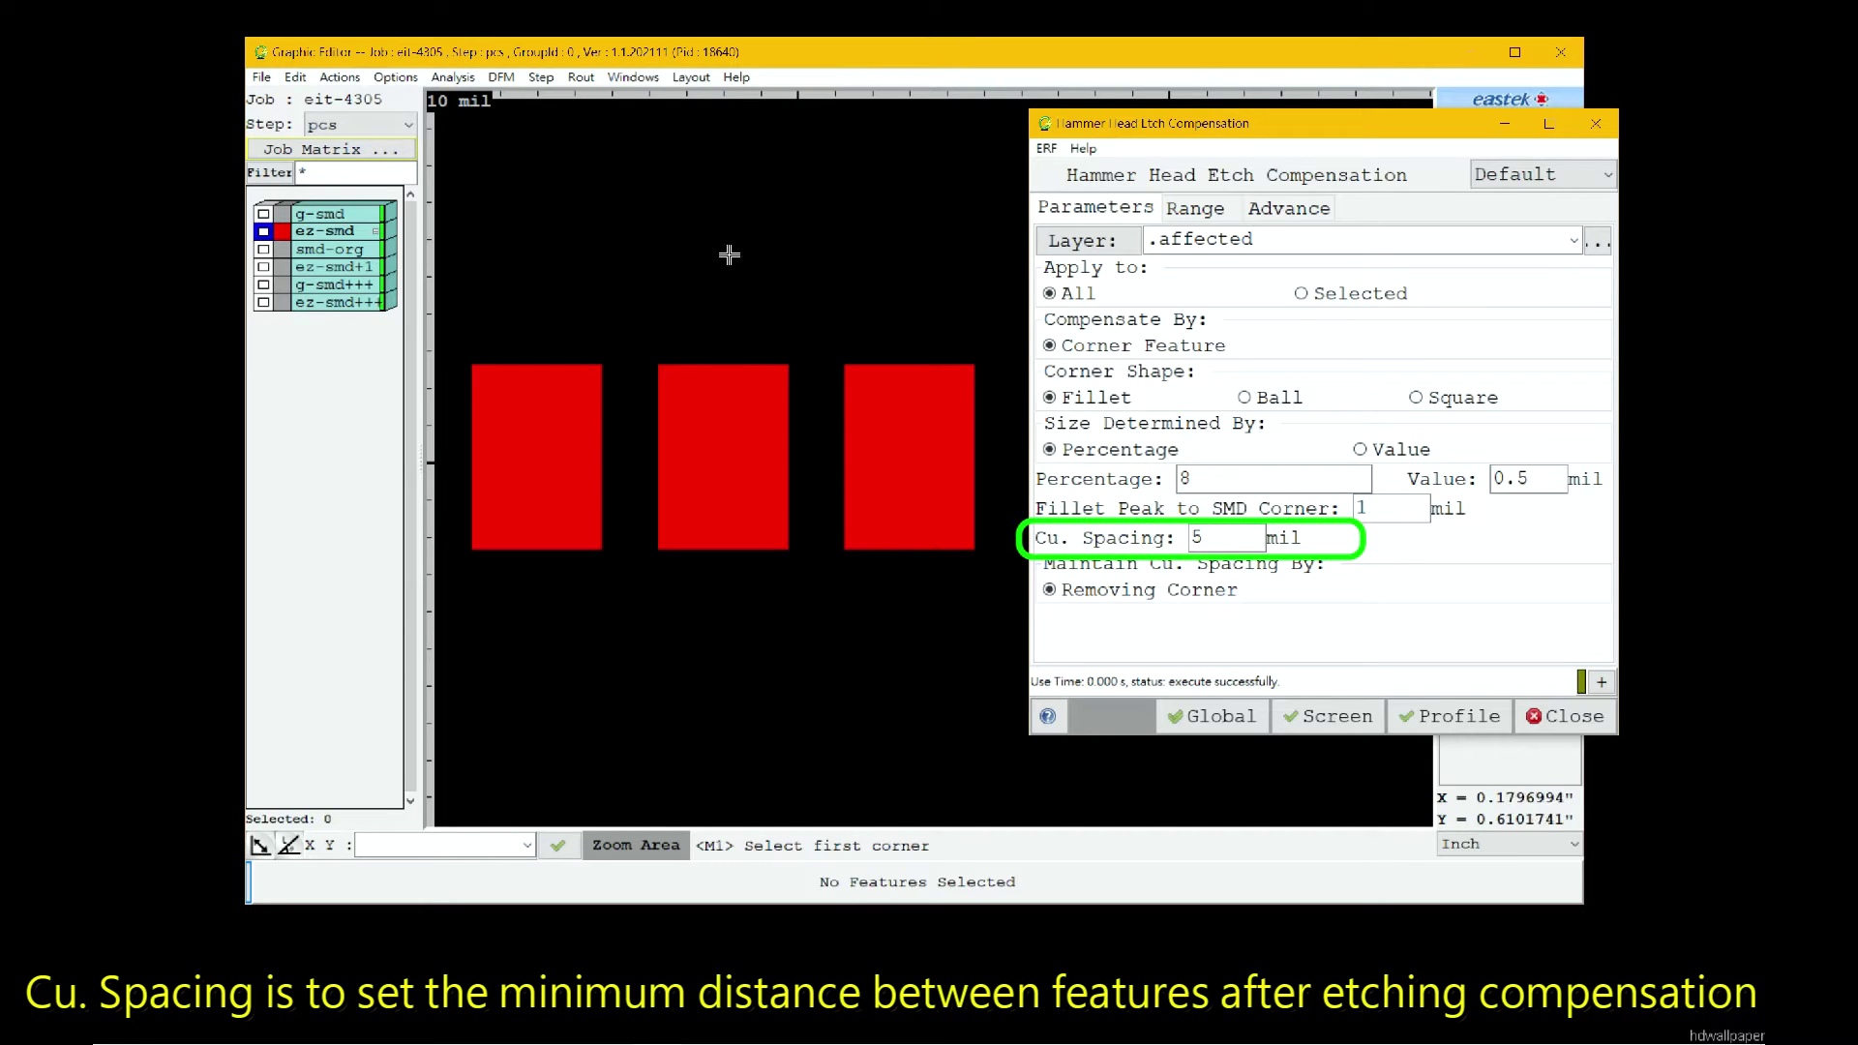
right_click(699, 653)
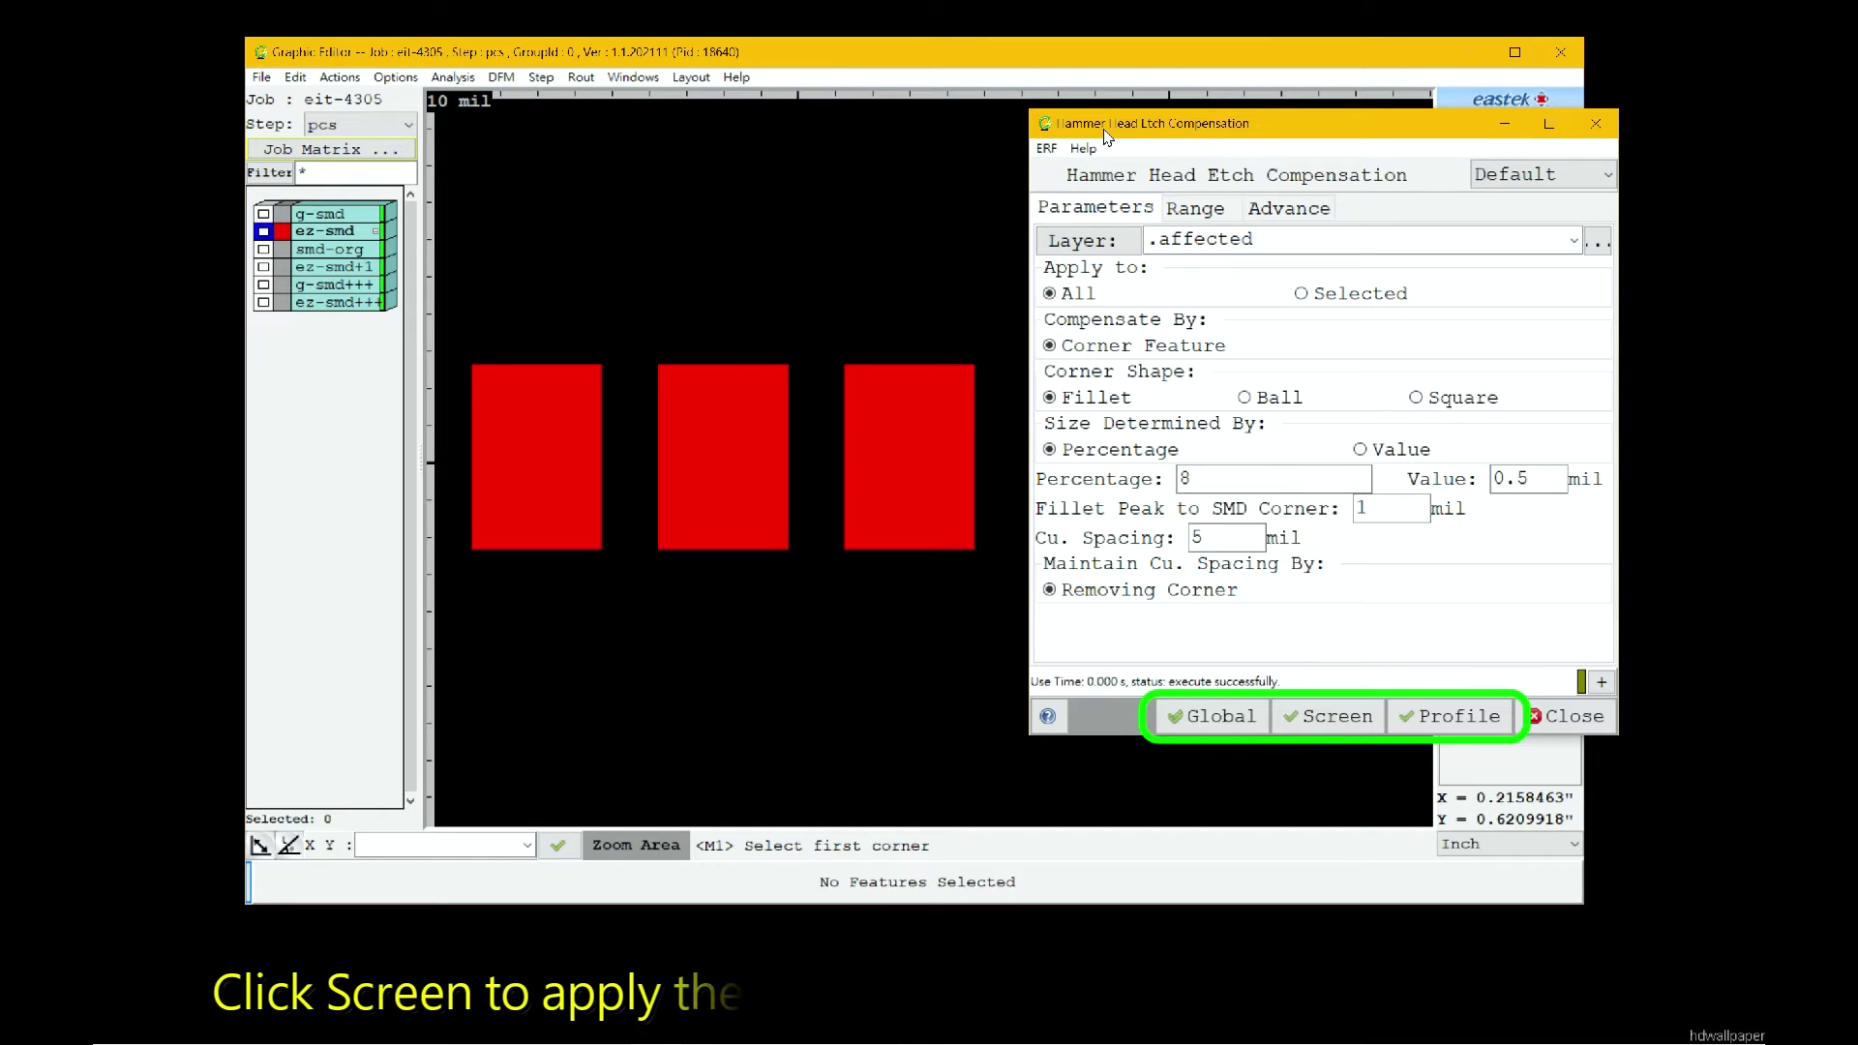
right_click(699, 654)
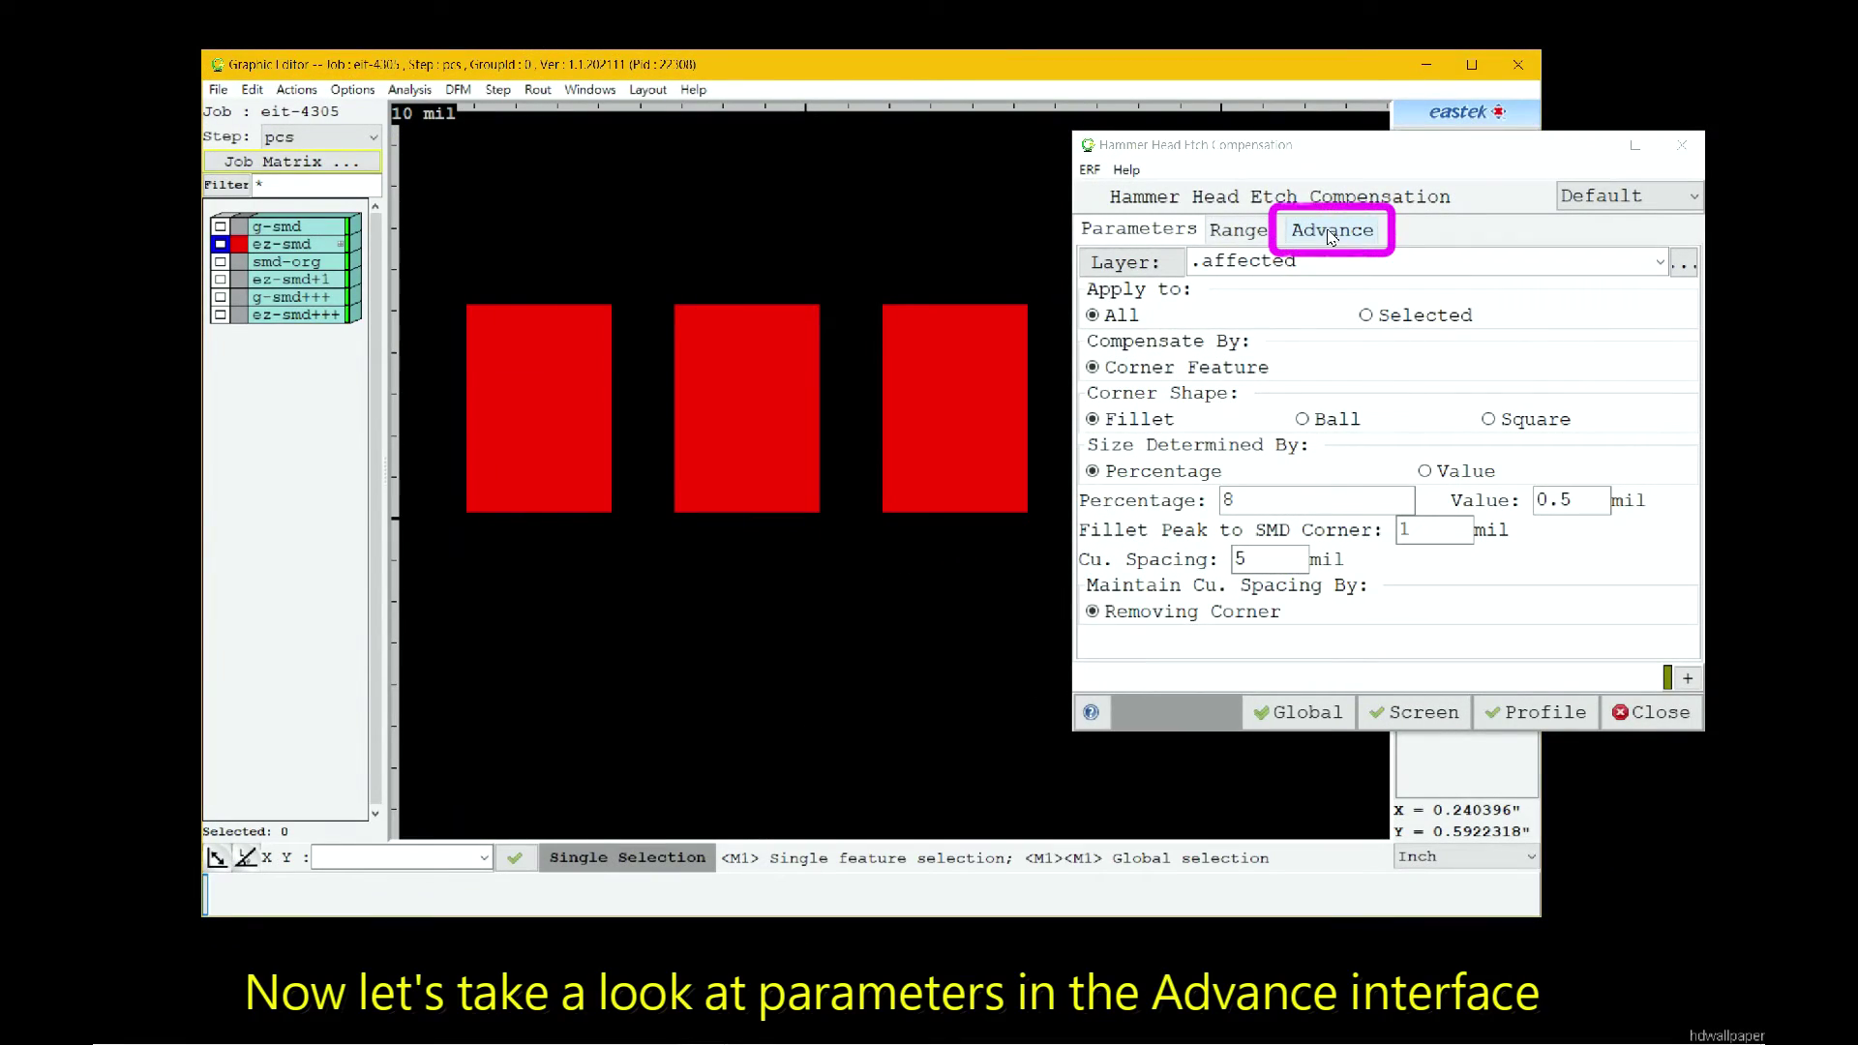
Open the Advance parameters of Hammer Head Etch Compensation.
click(1331, 233)
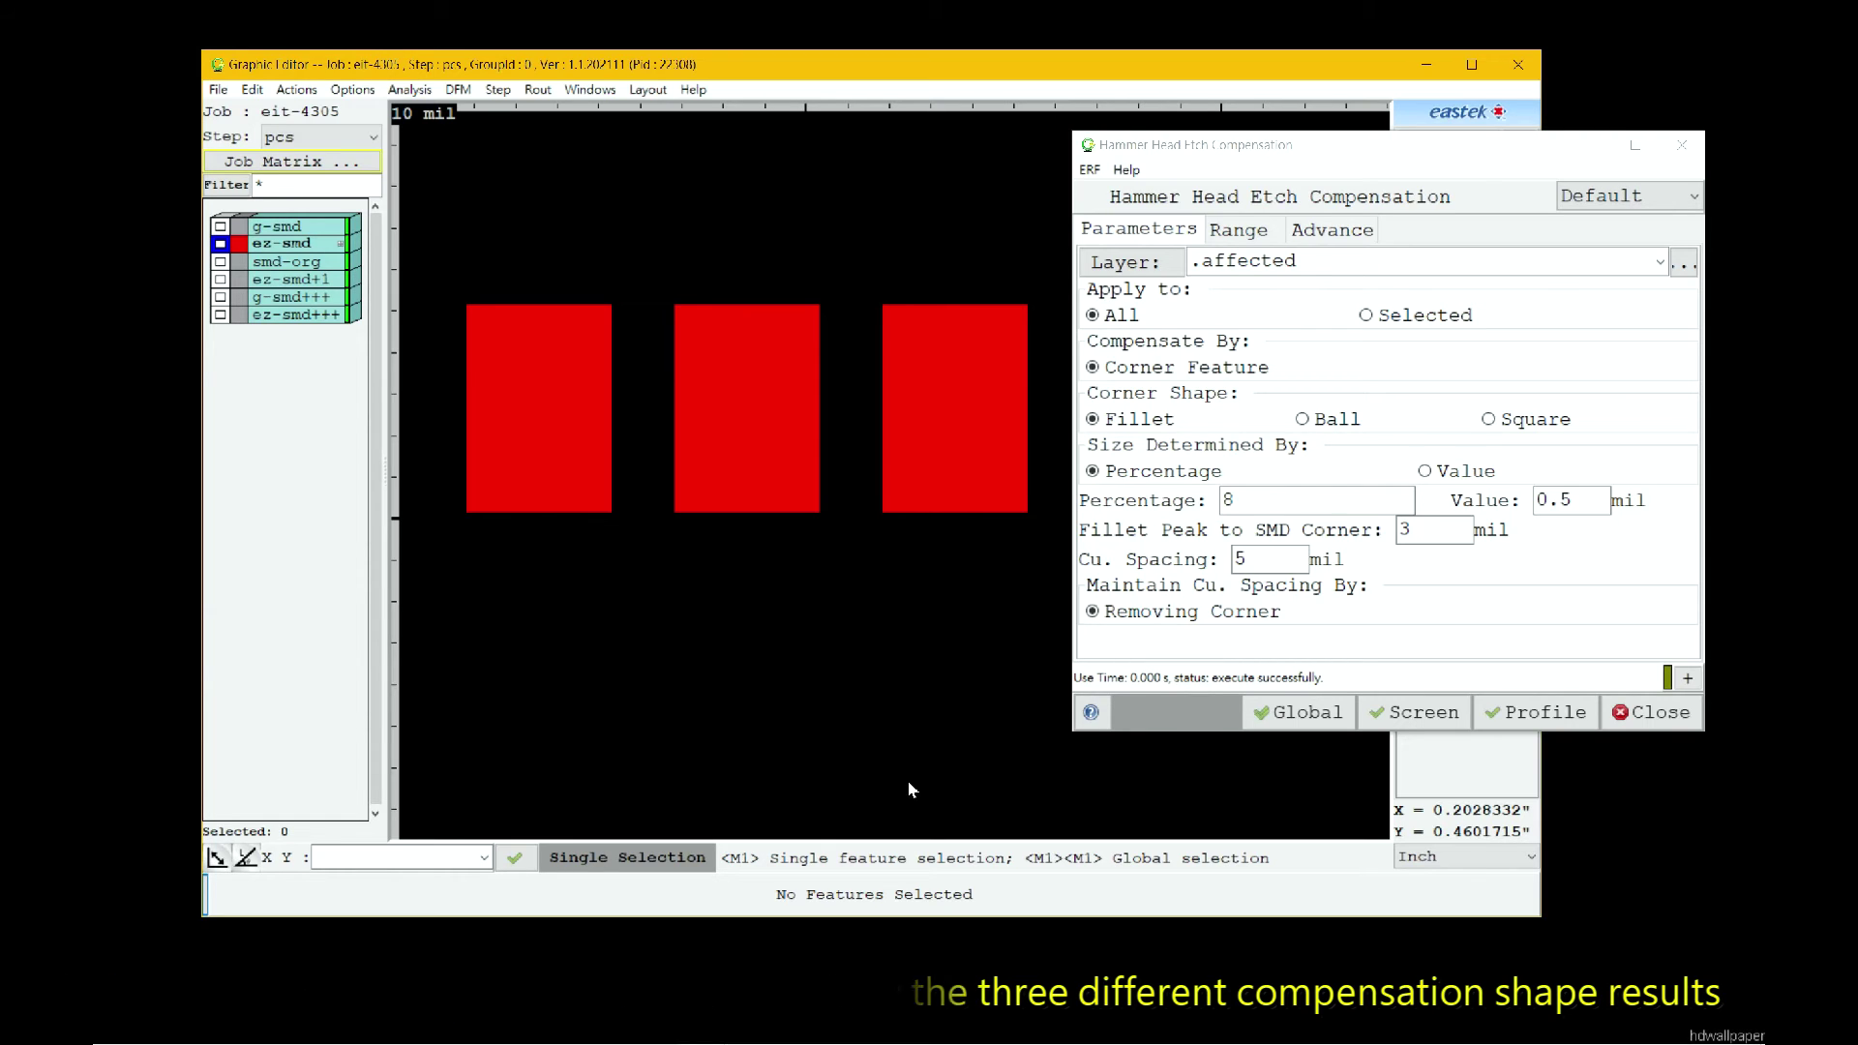
Limit the compensation to selected features, apply Fillet corners to the leftmost SMD pad within the screen area, and select one added corner.
click(1365, 315)
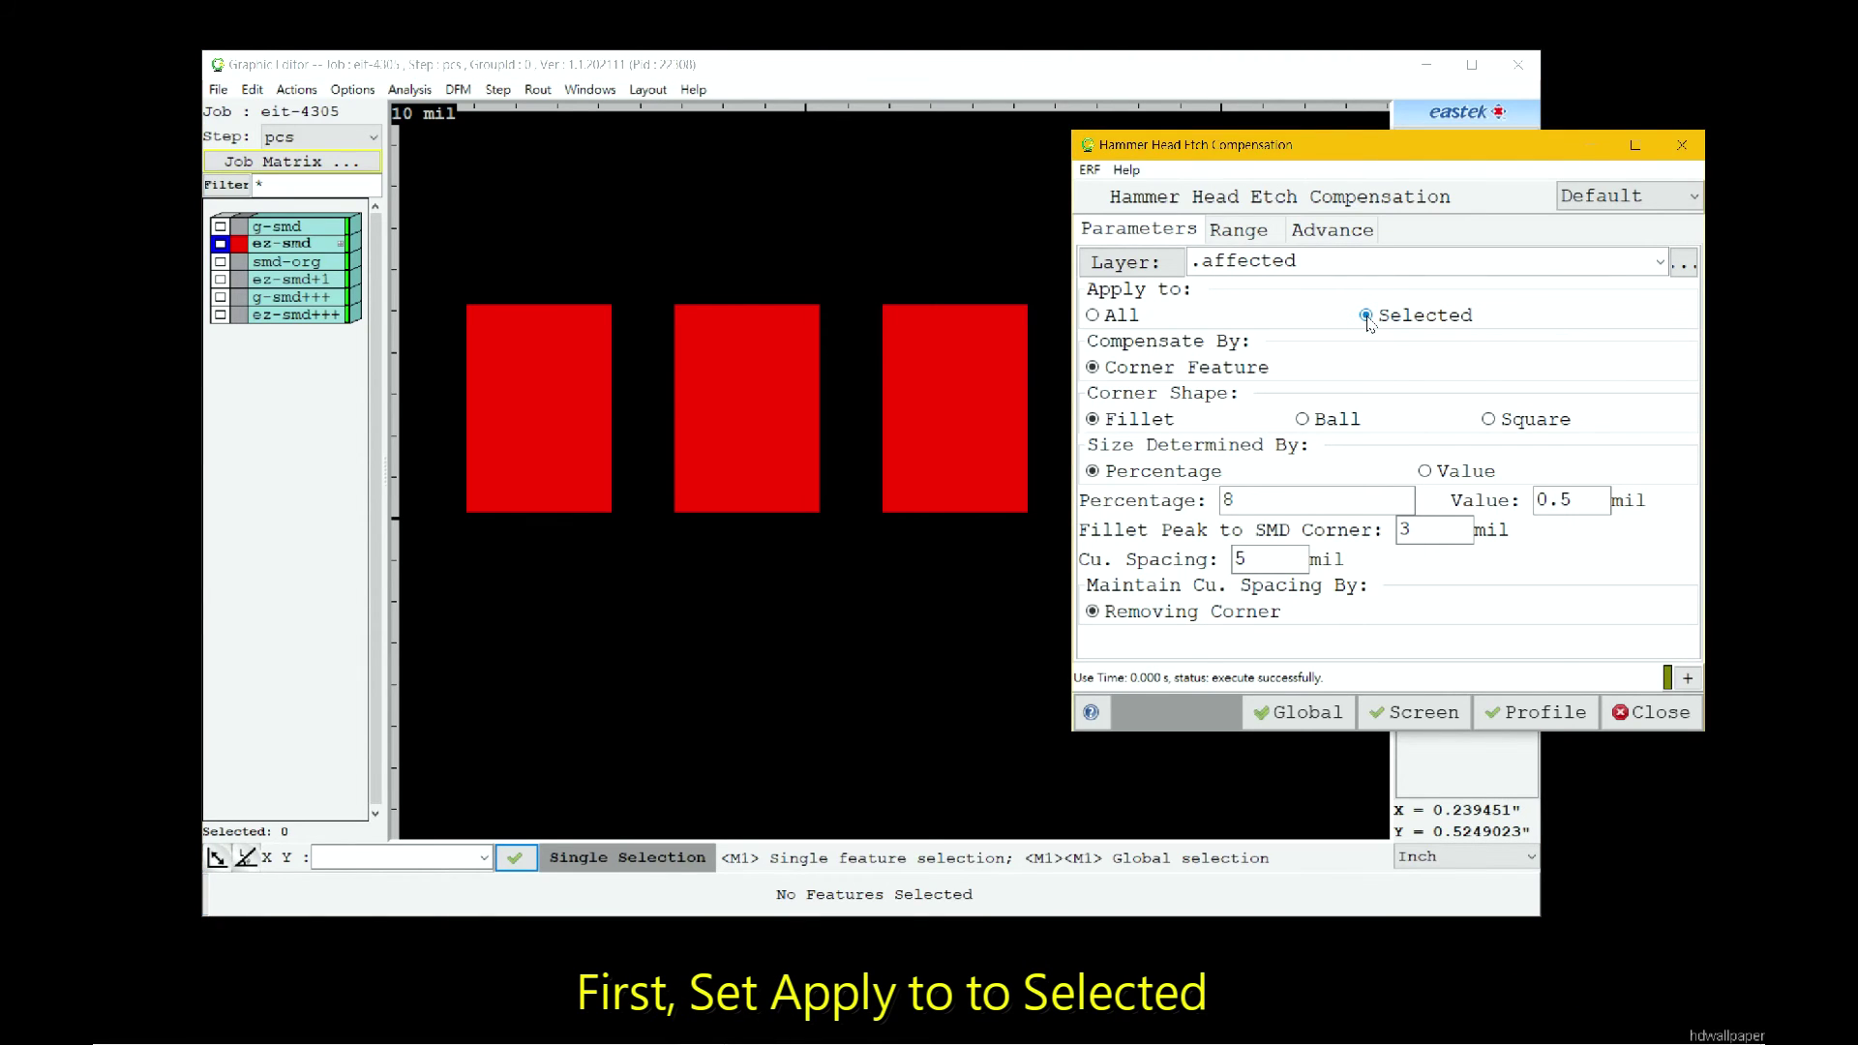
click(513, 394)
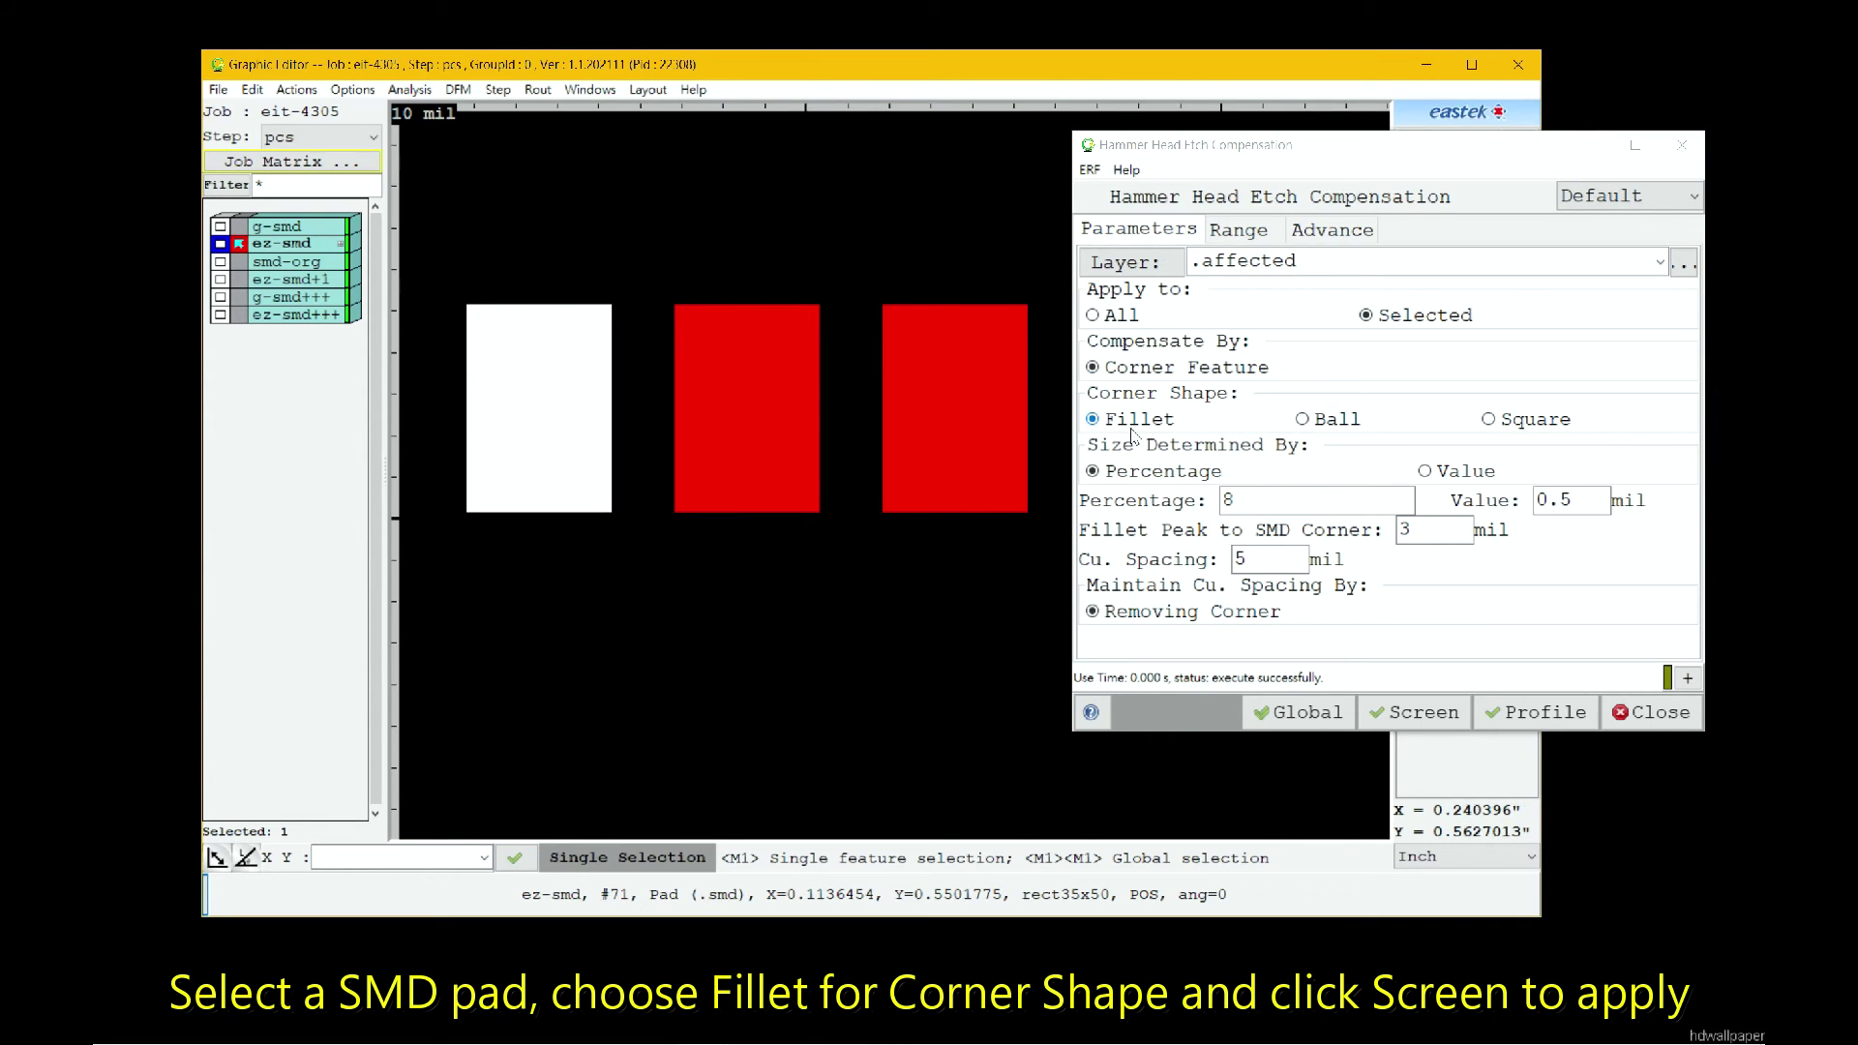
click(1425, 713)
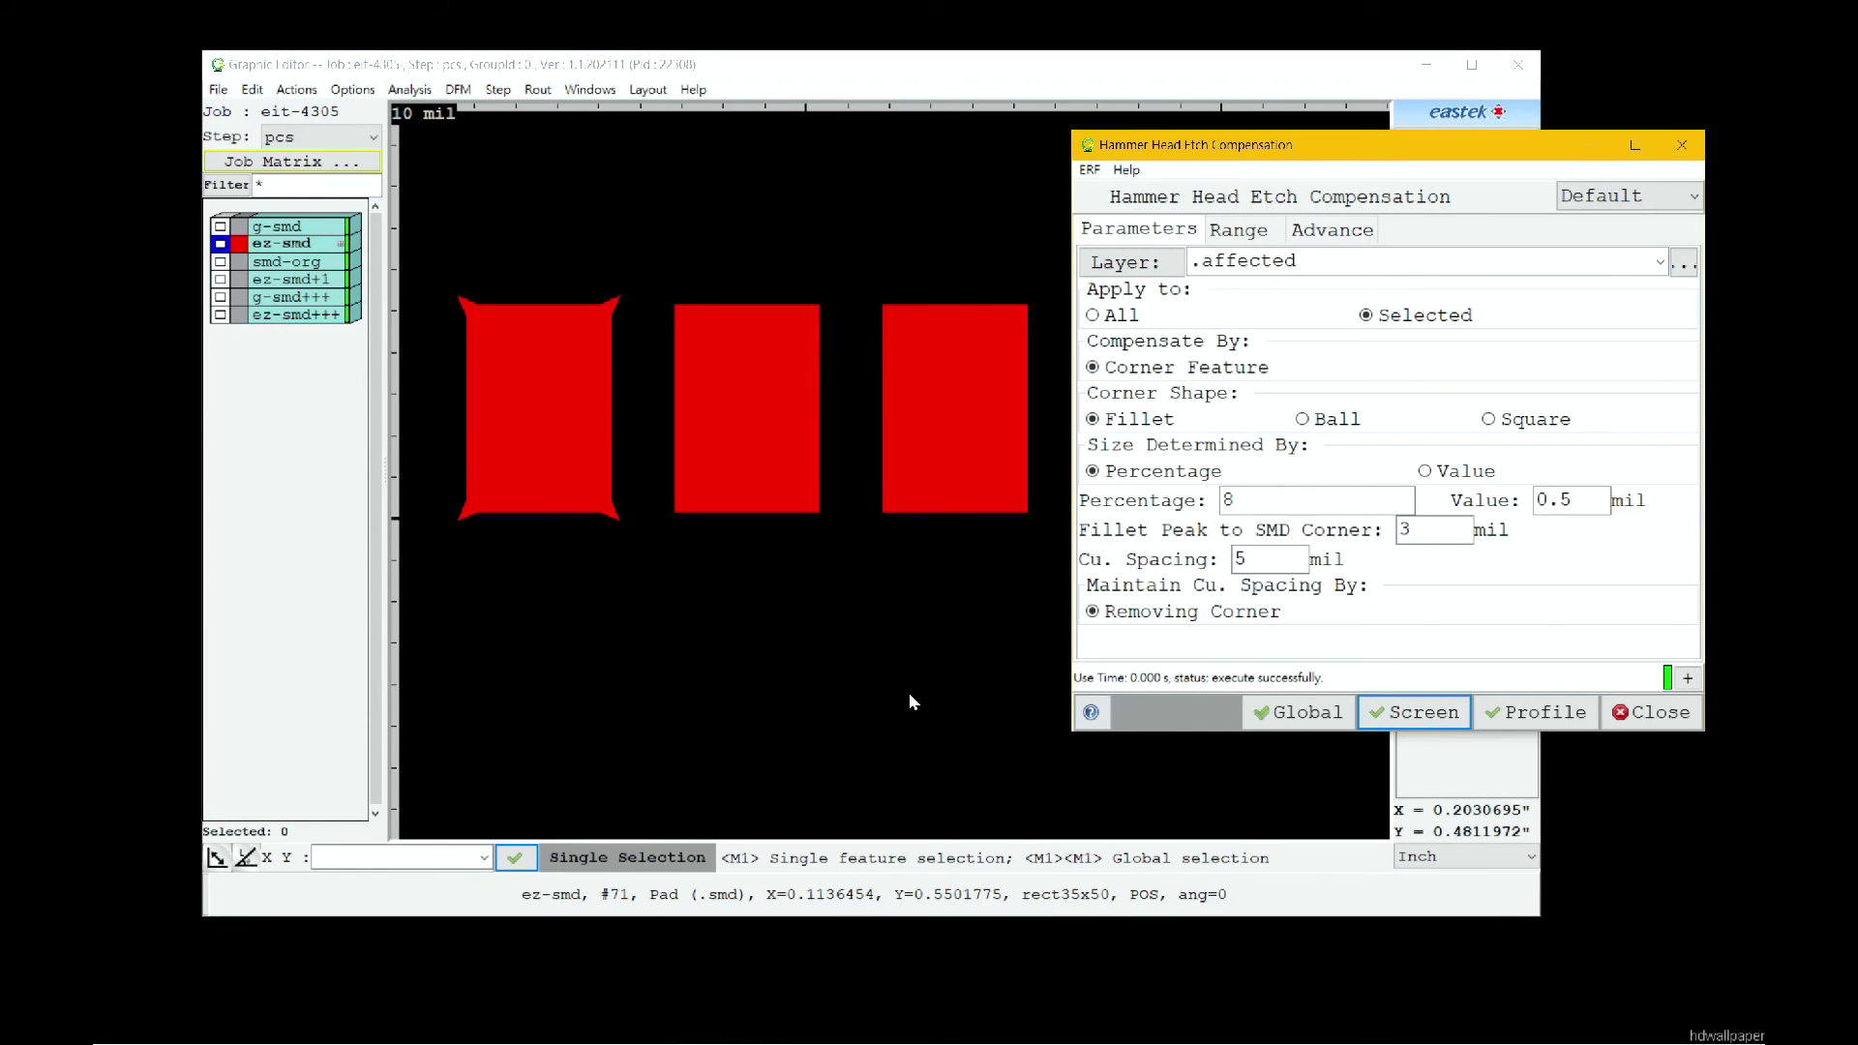
click(612, 513)
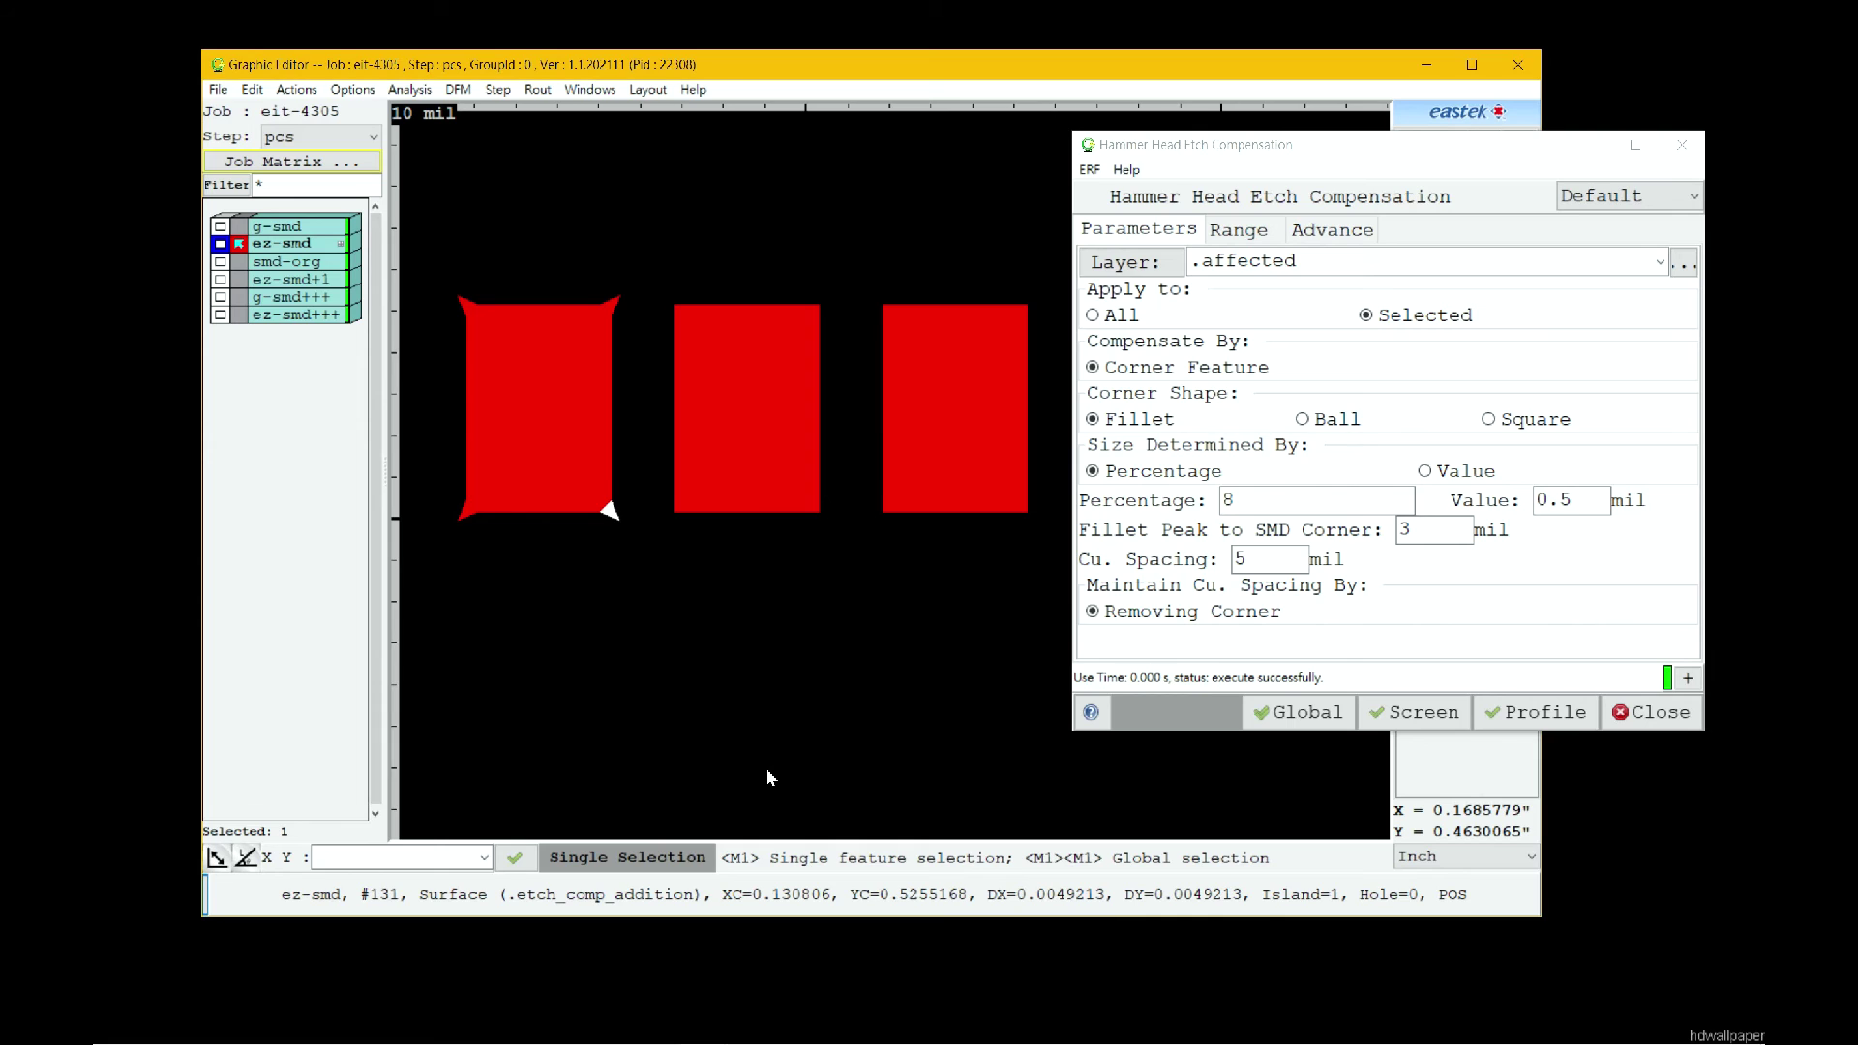
Apply Ball corner compensation to the middle SMD pad within the screen area.
click(738, 357)
click(1303, 420)
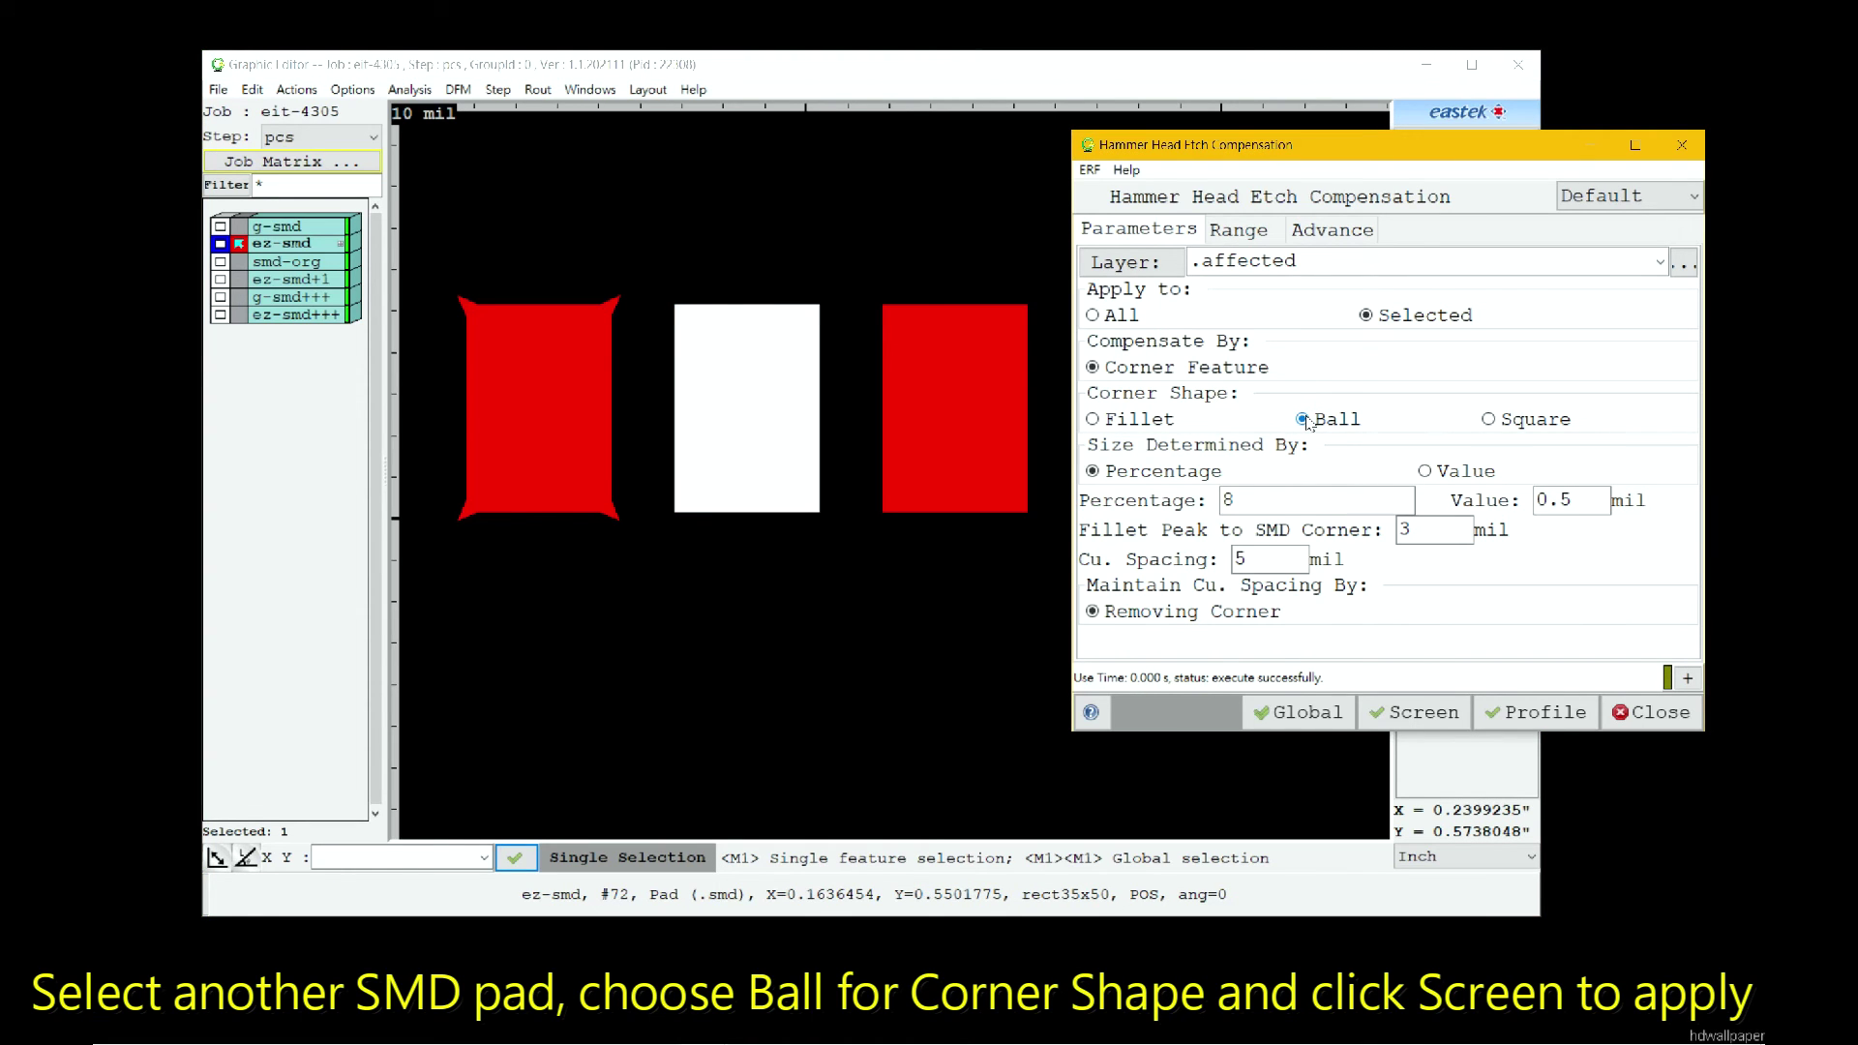
click(1412, 713)
click(838, 584)
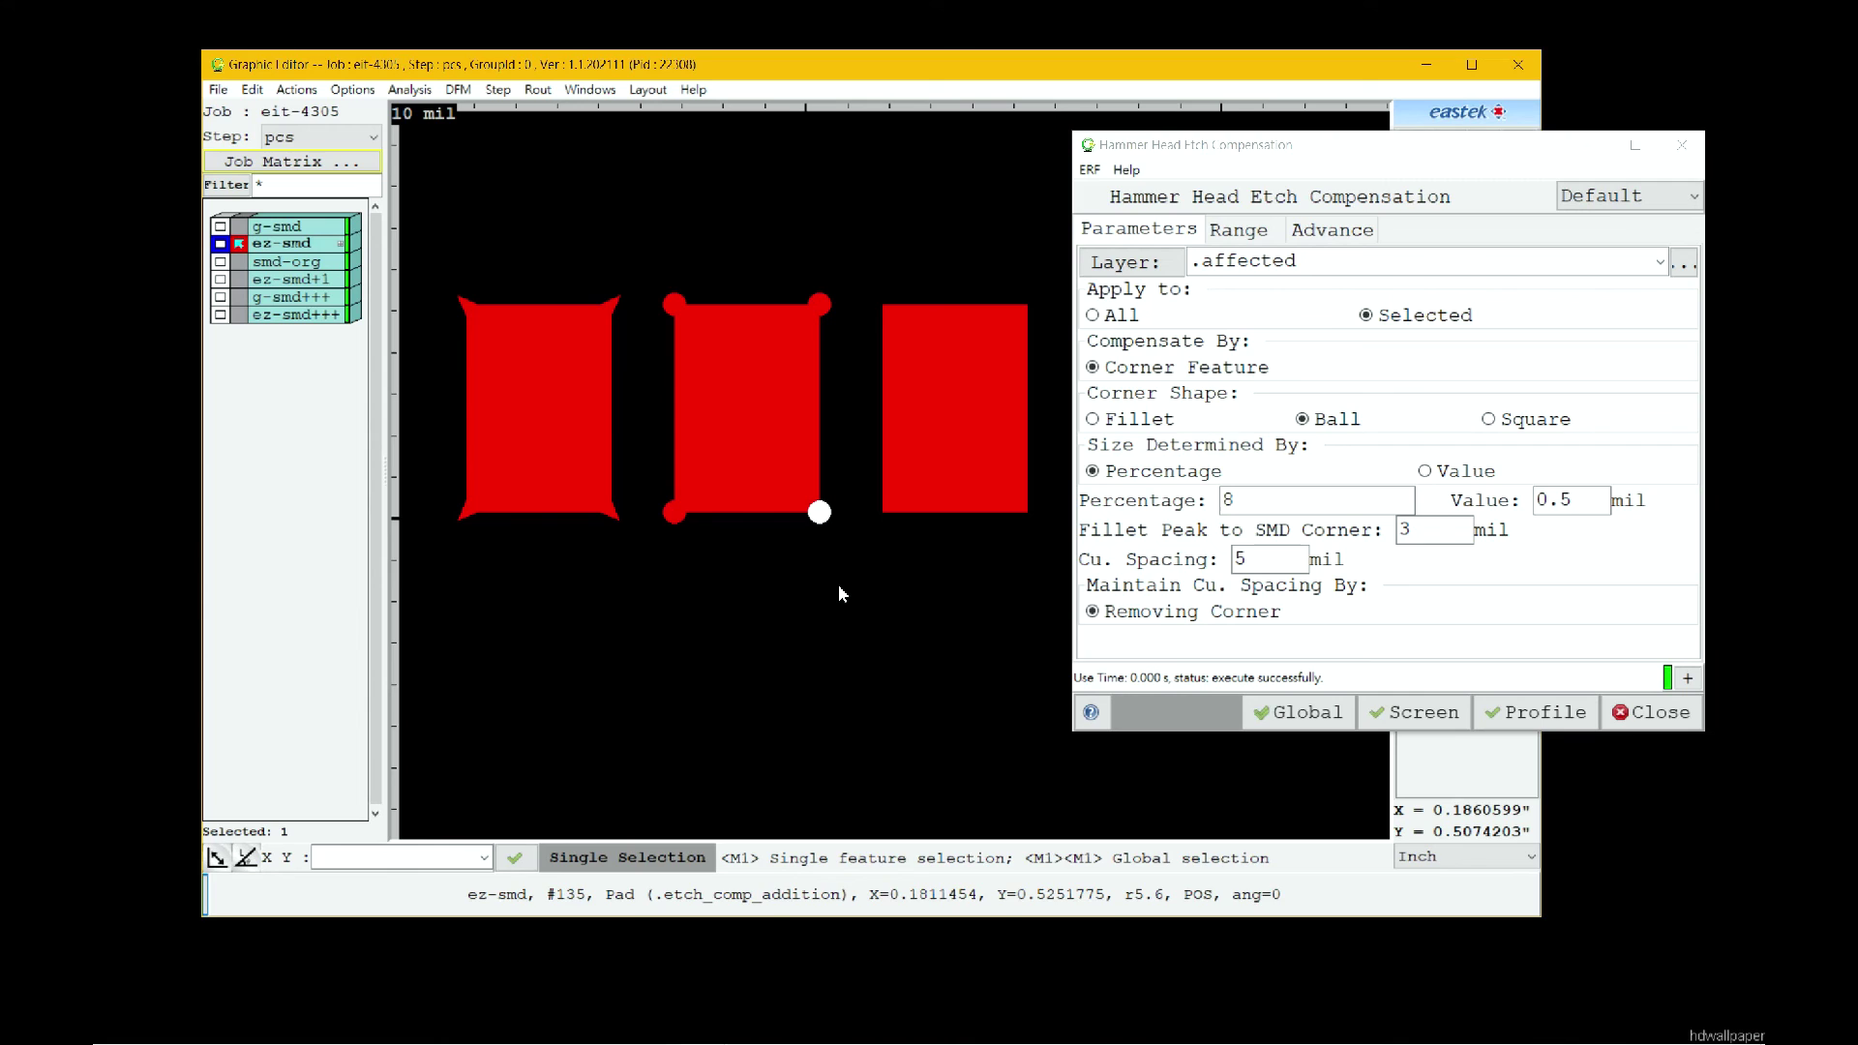
Apply Square corner compensation to the rightmost SMD pad within the screen area, check one added corner, and clear the selection.
click(955, 407)
click(1489, 419)
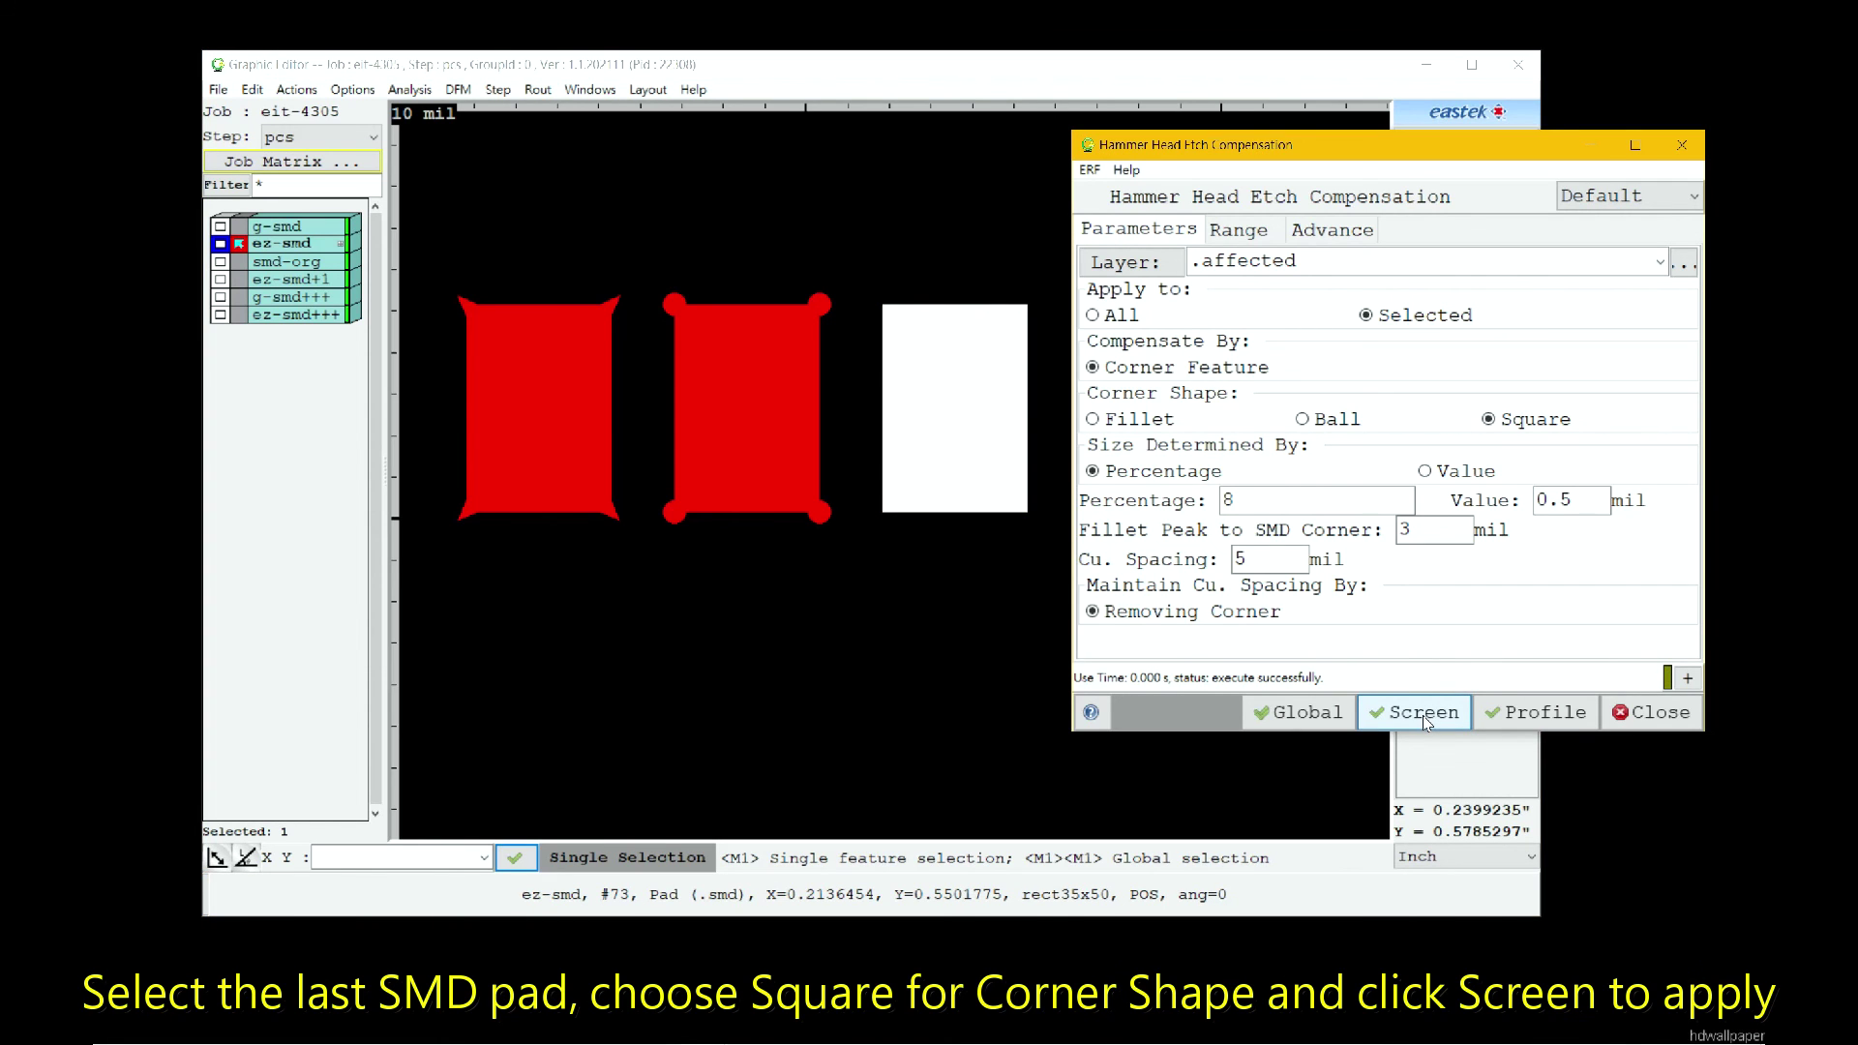
click(1423, 716)
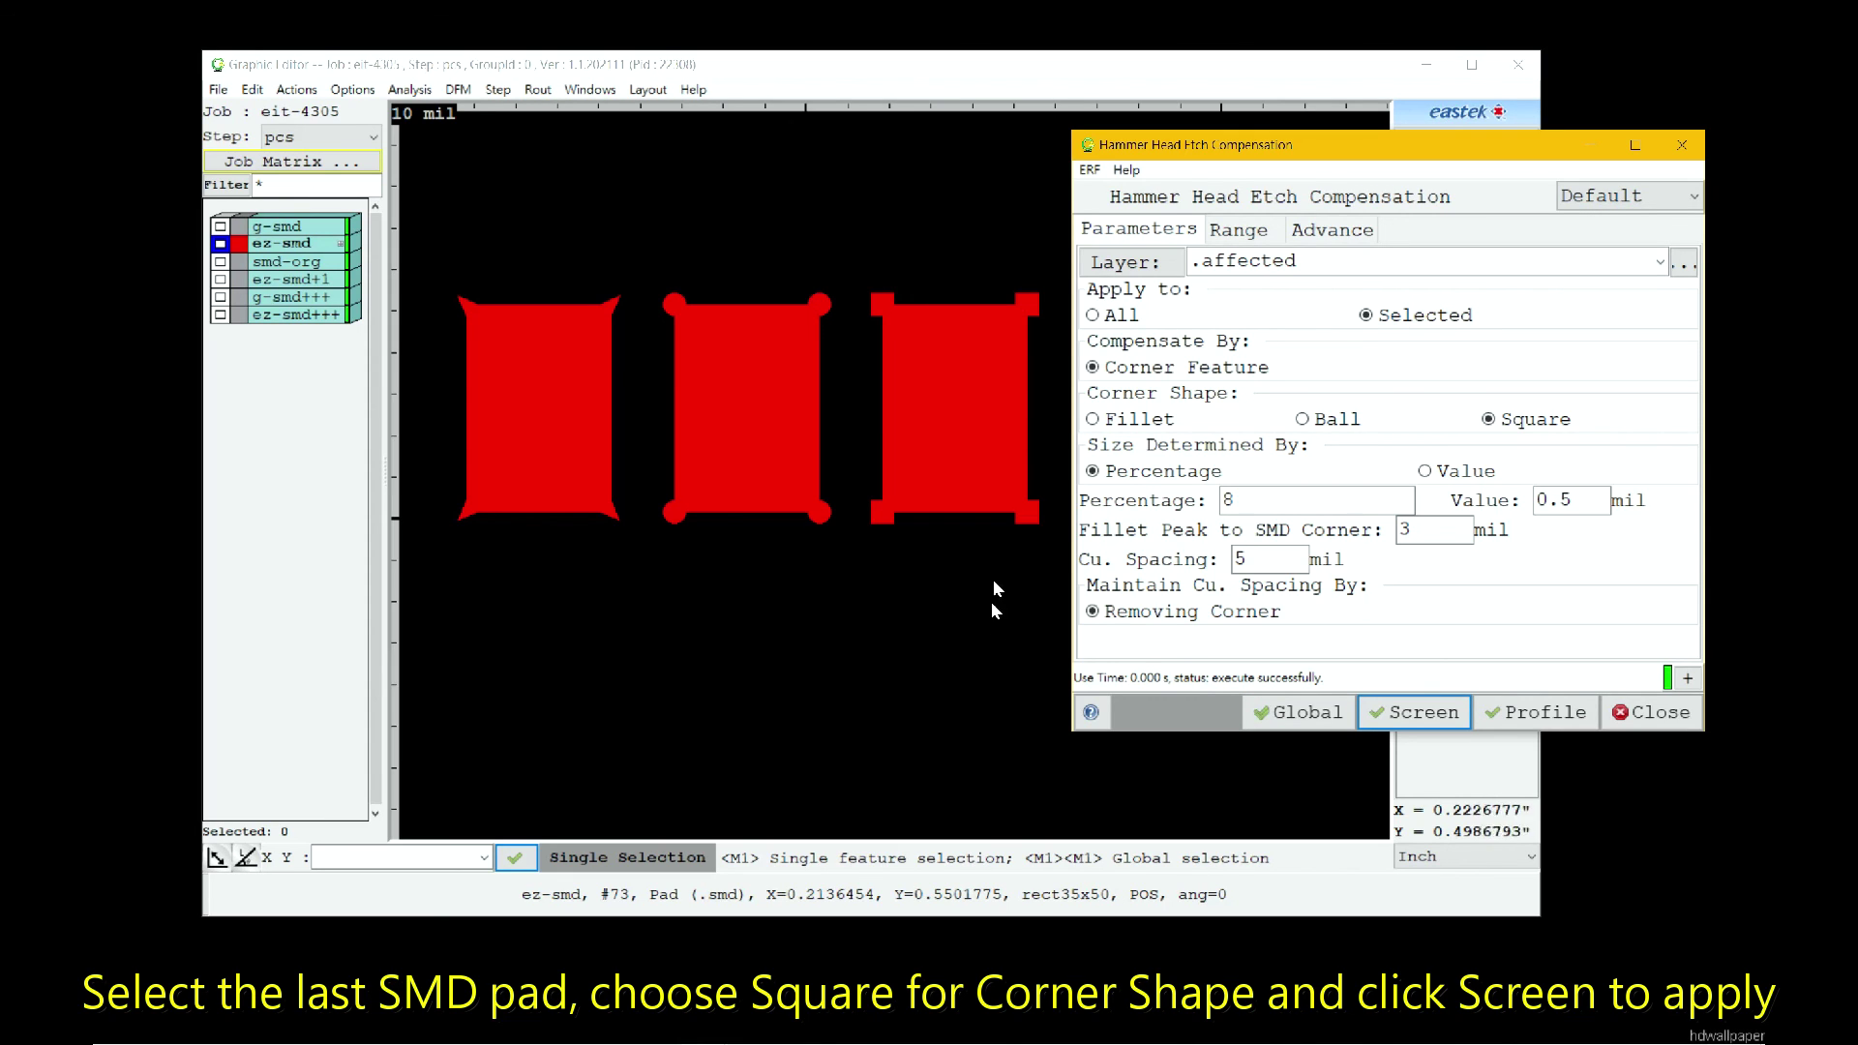
click(1033, 518)
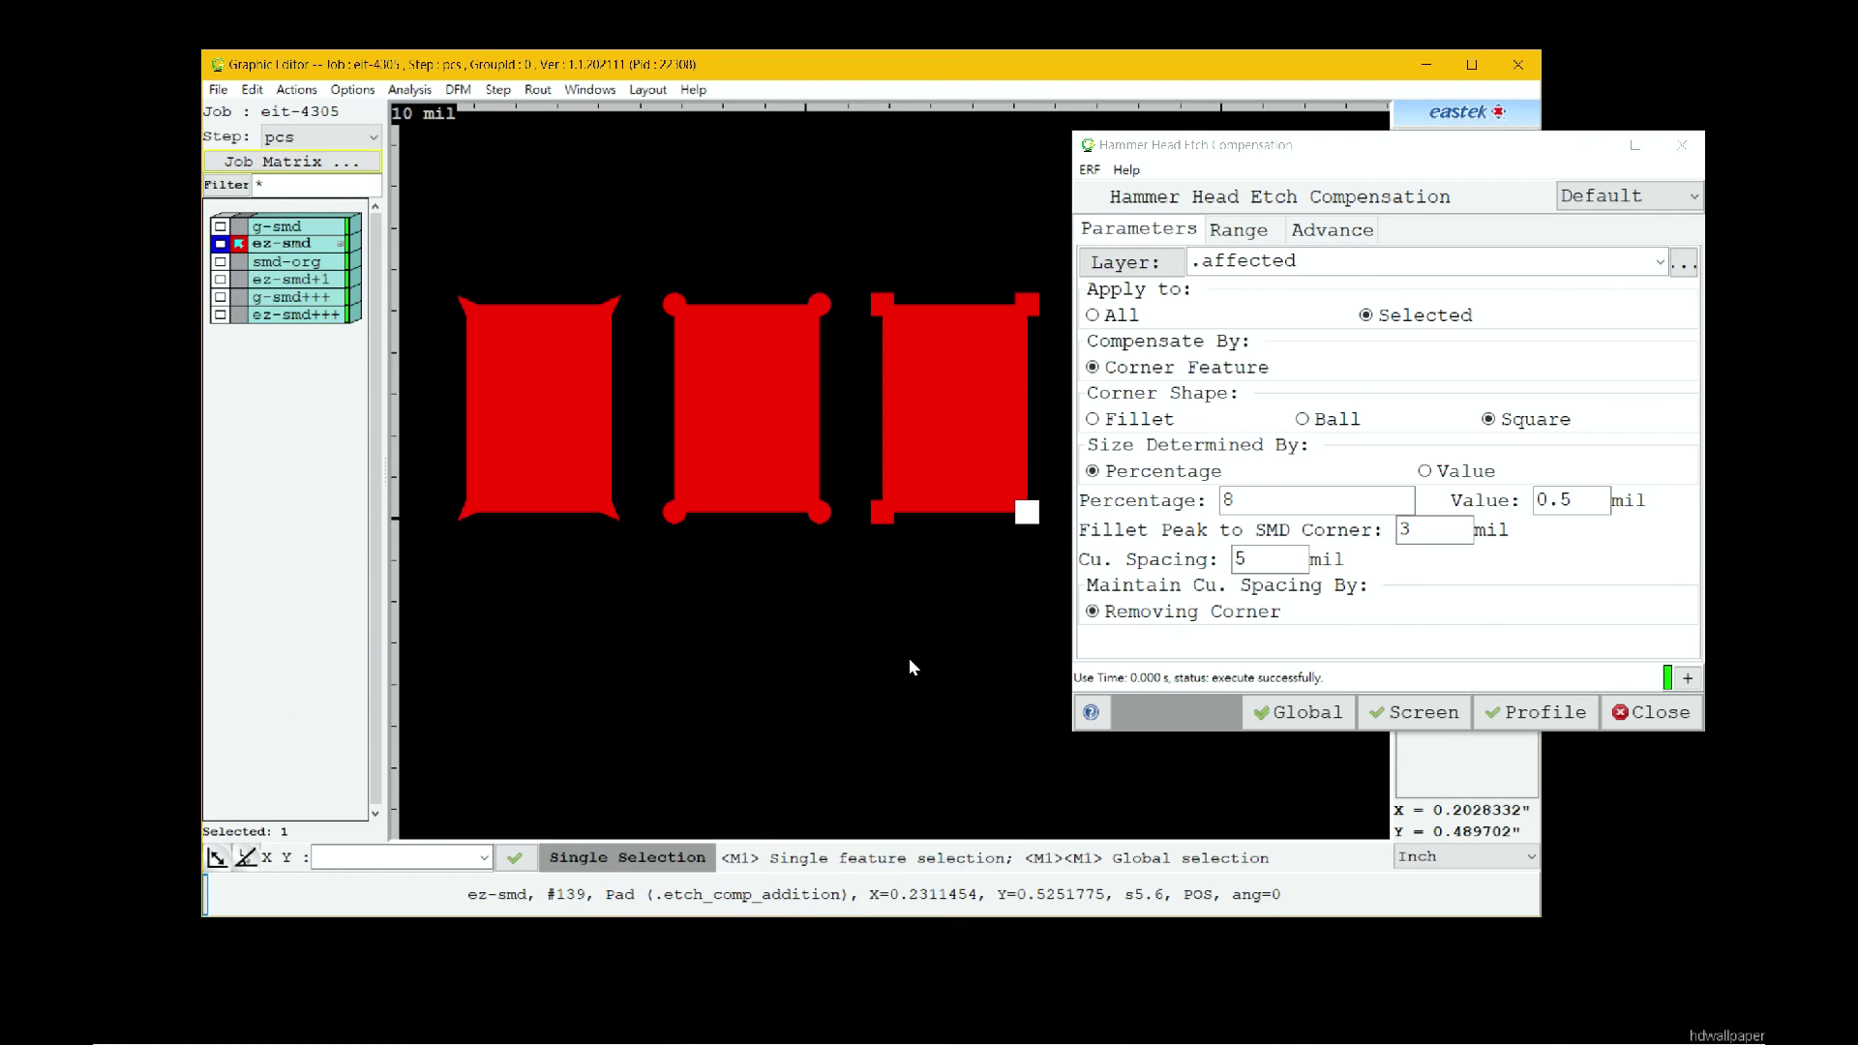
click(958, 604)
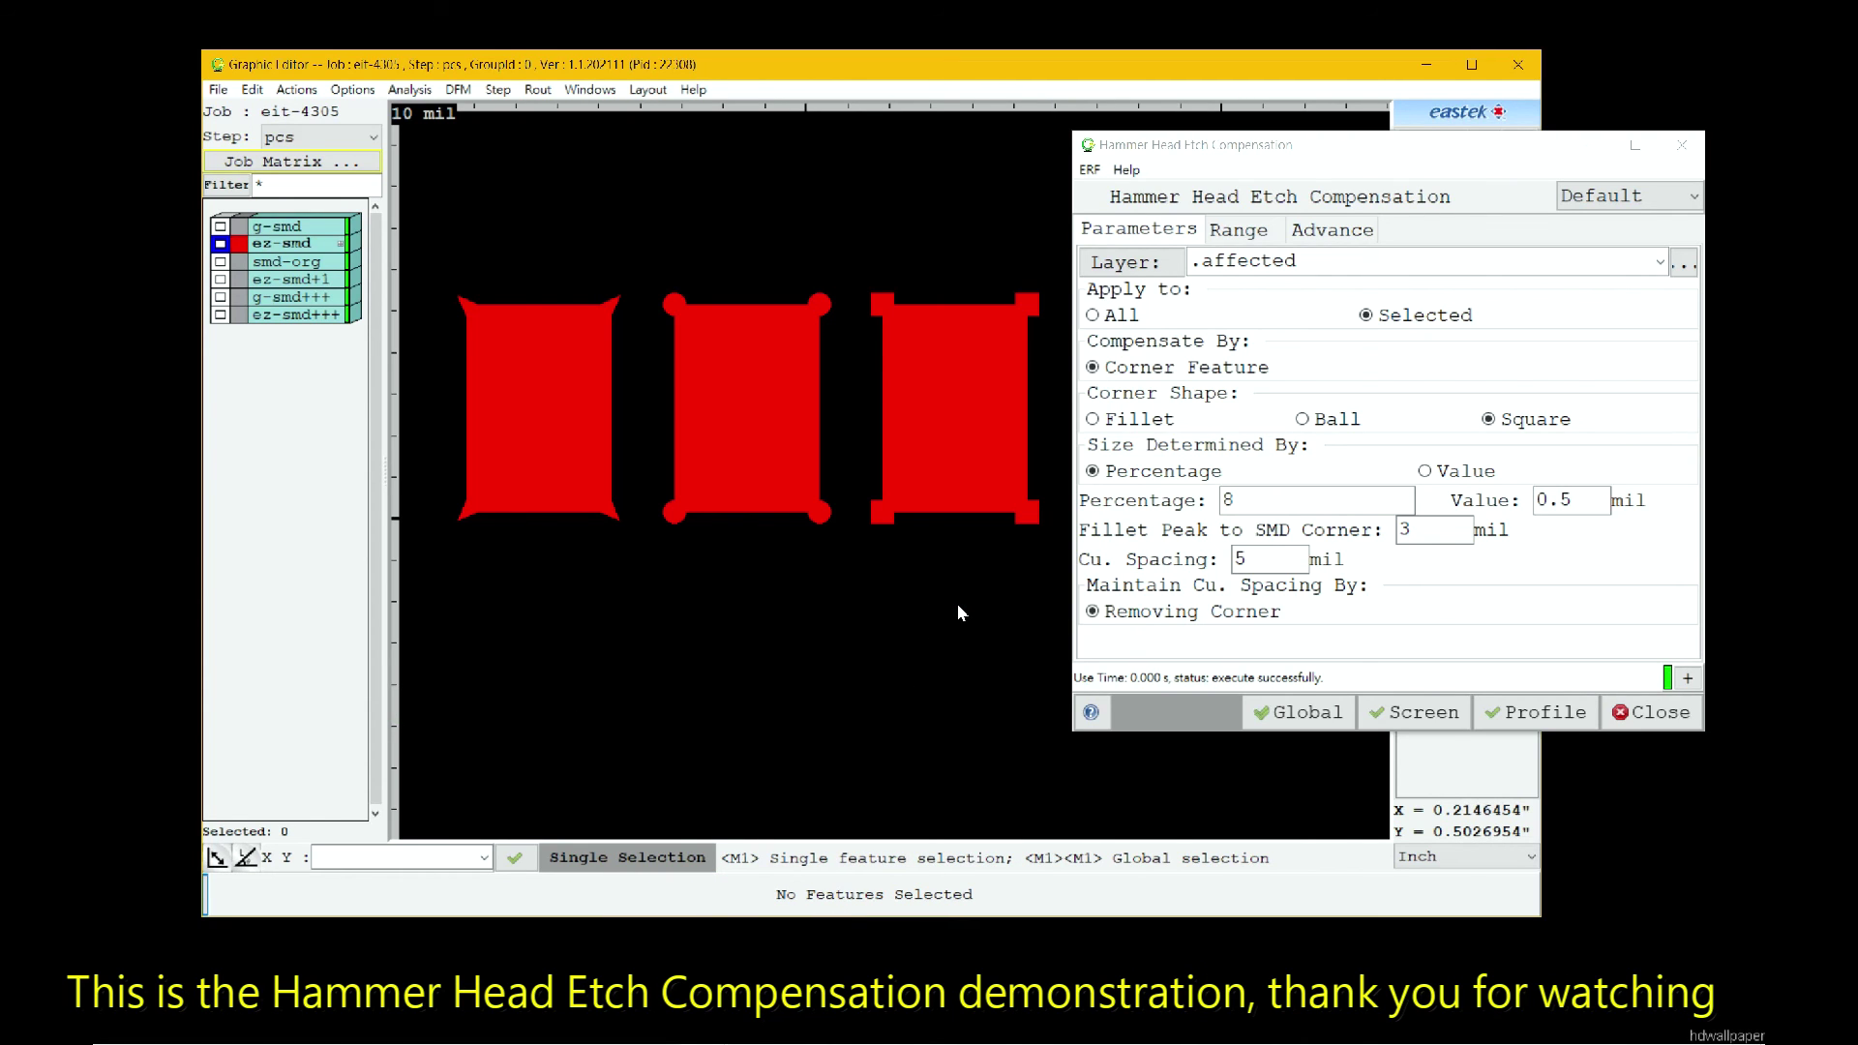